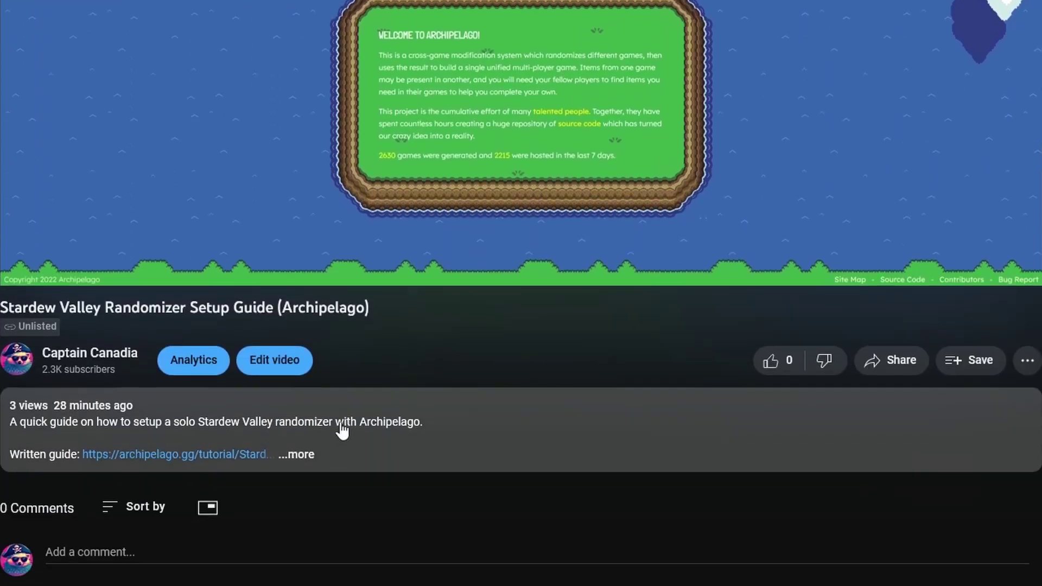
Open the written setup guide from the video description and download SMAPI 3.18.4 as a direct download from its website
click(299, 454)
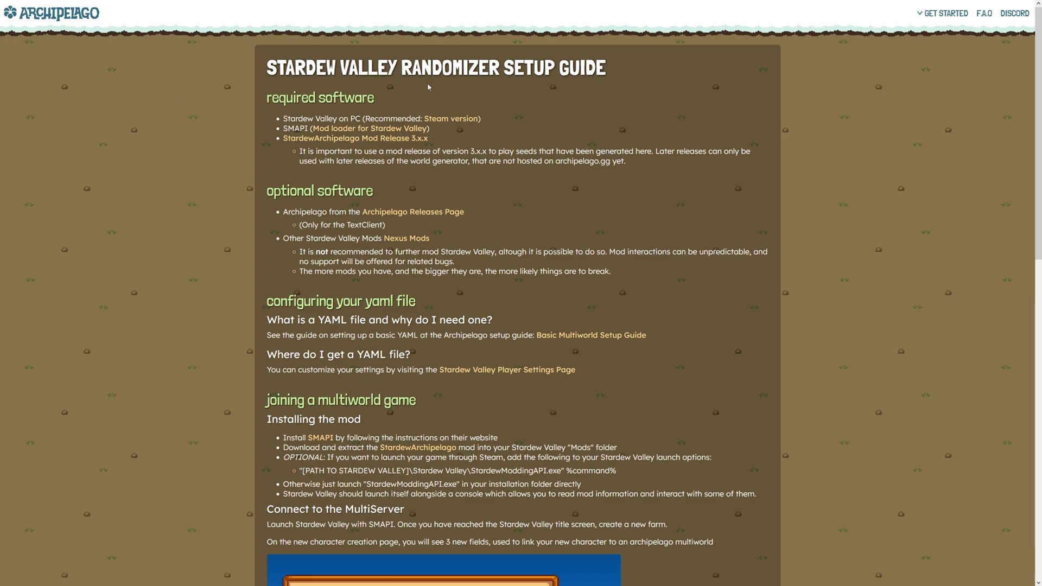
click(335, 132)
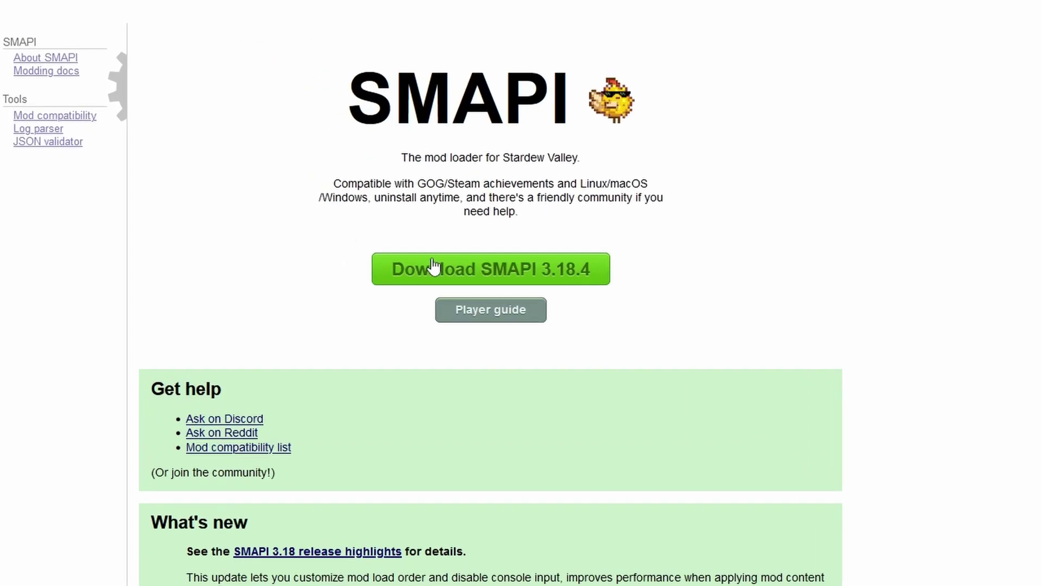
click(219, 134)
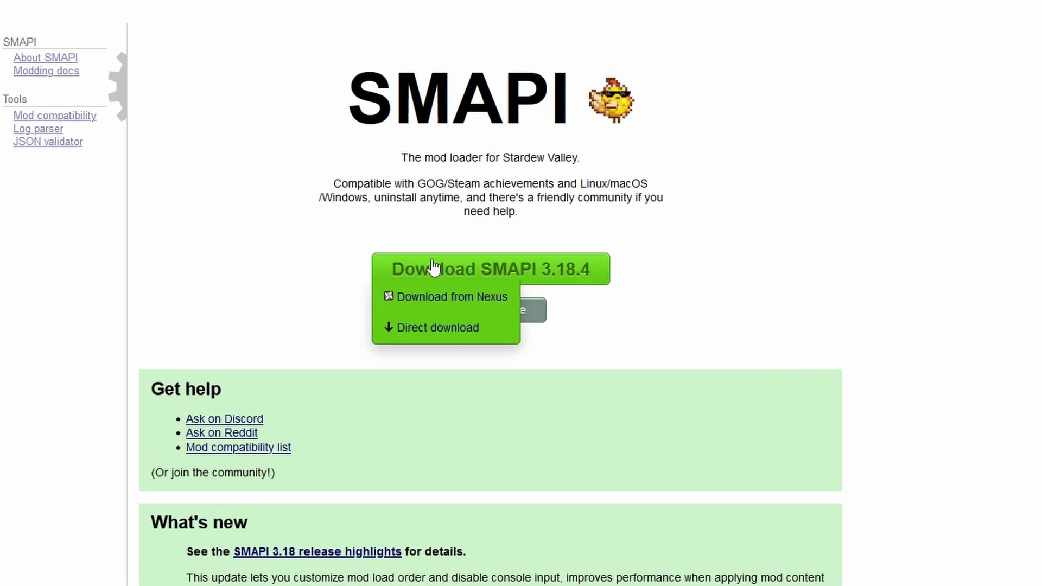
click(446, 336)
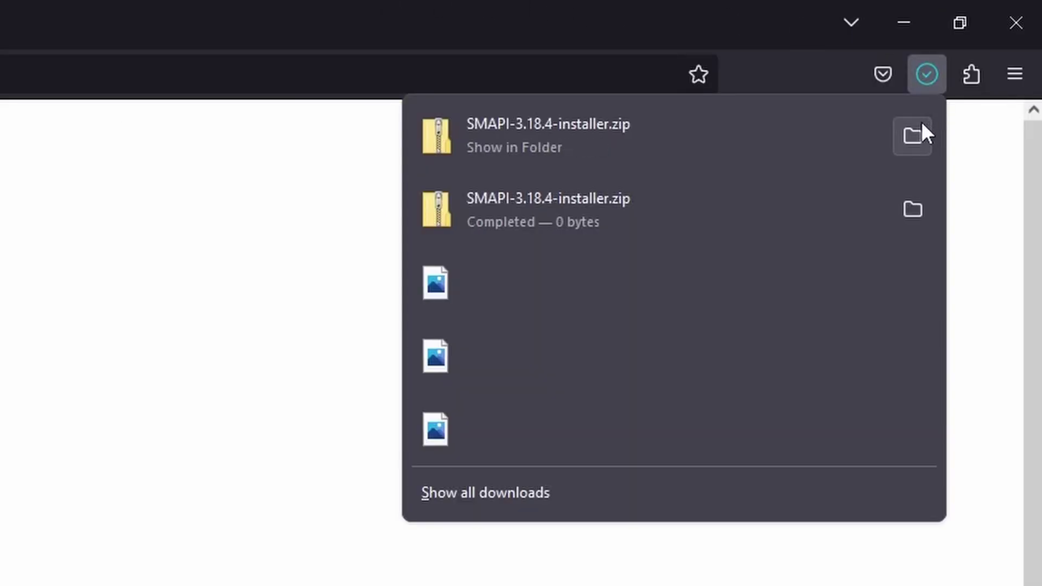
Extract SMAPI-3.18.4-installer.zip in the Downloads folder and open the extracted SMAPI 3.18.4 installer folder
click(921, 126)
right_click(147, 114)
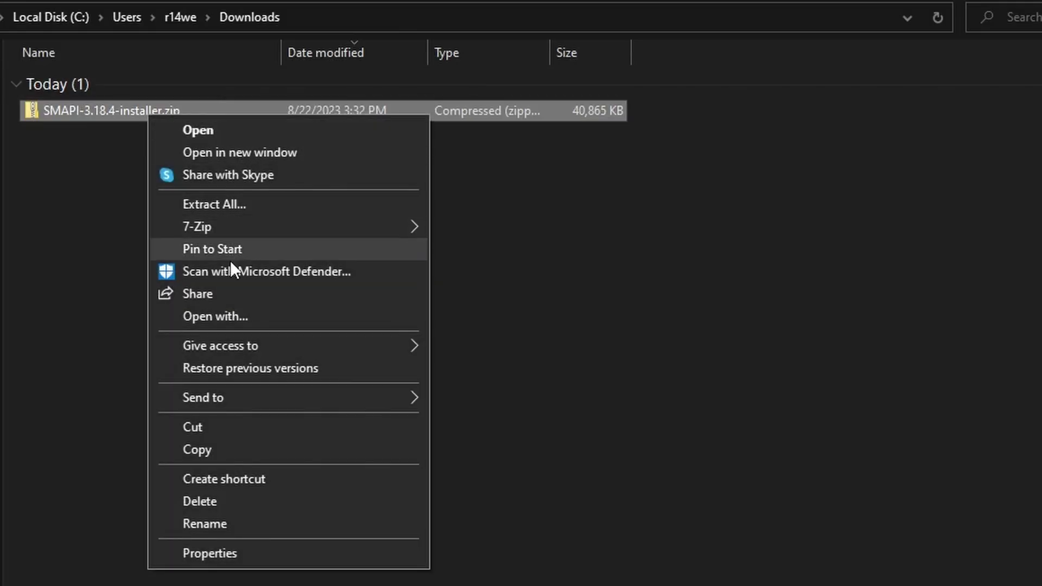
mouse_move(201, 234)
click(531, 301)
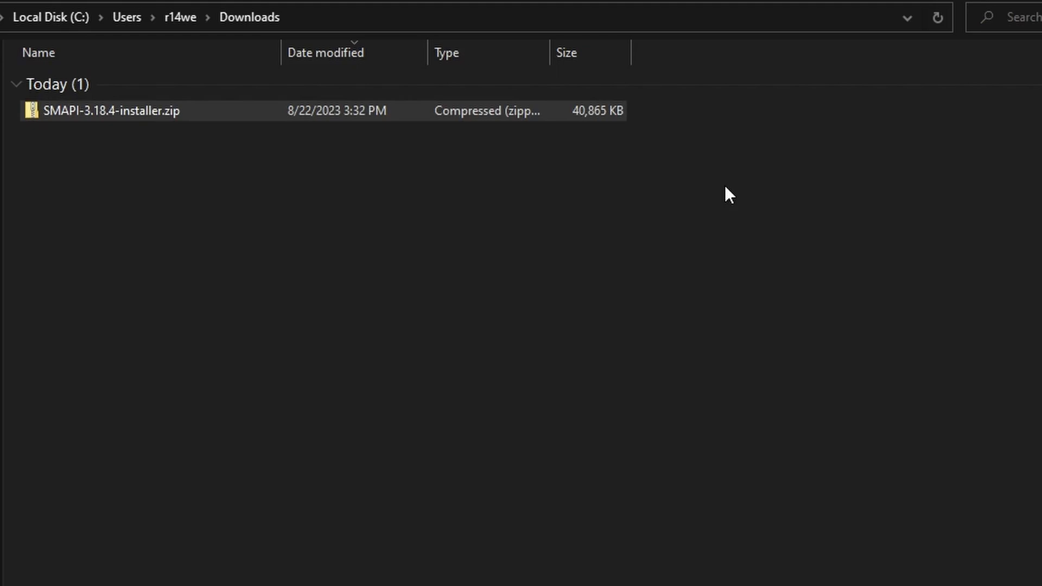
drag(70, 202, 156, 161)
double_click(130, 165)
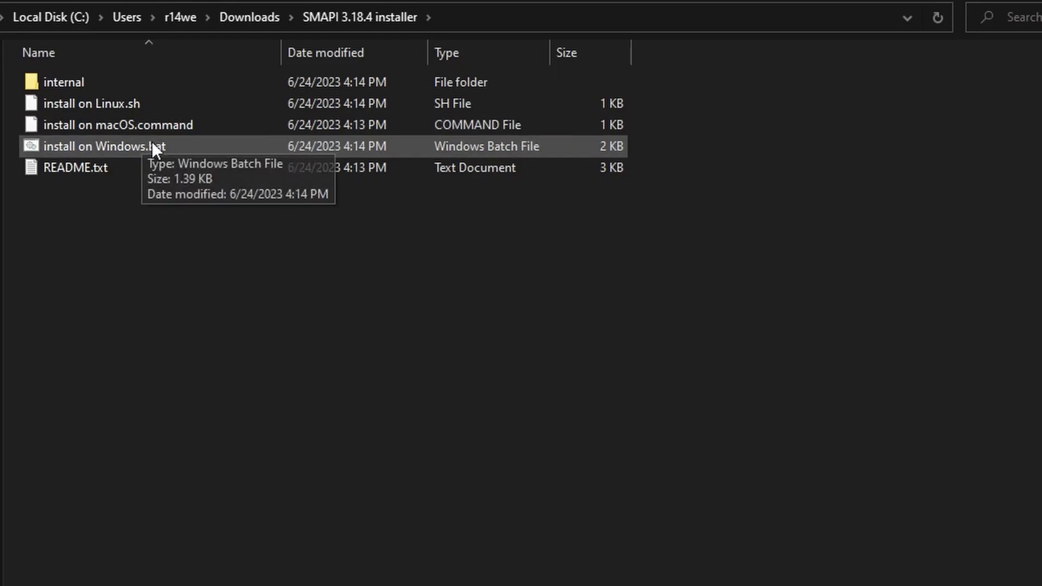
Run install on Windows.bat and install SMAPI to the detected Steam path of Stardew Valley, closing the installer when done
double_click(121, 147)
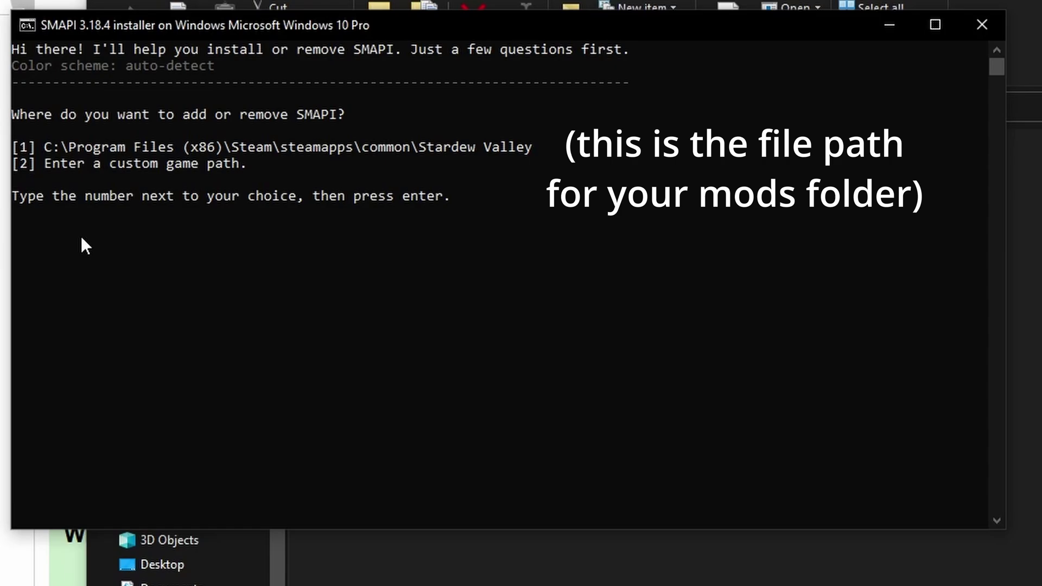
text(1)
key(Return)
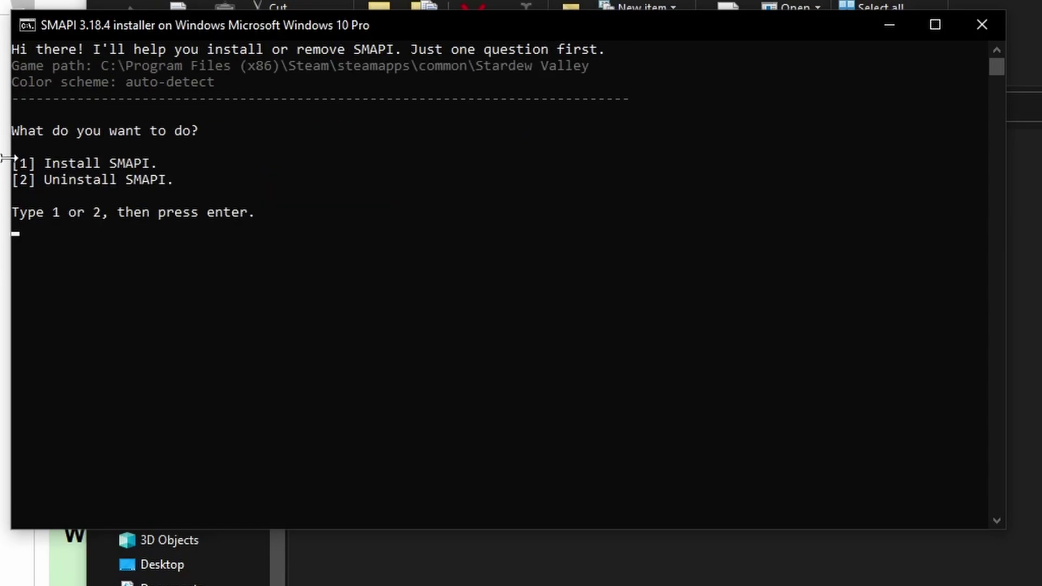
text(1)
key(Return)
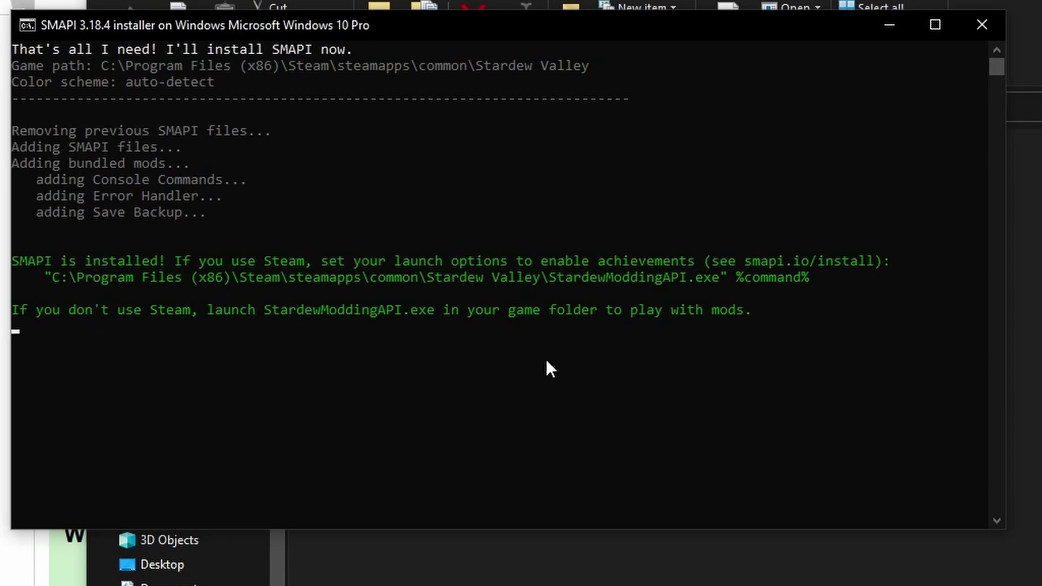
click(986, 27)
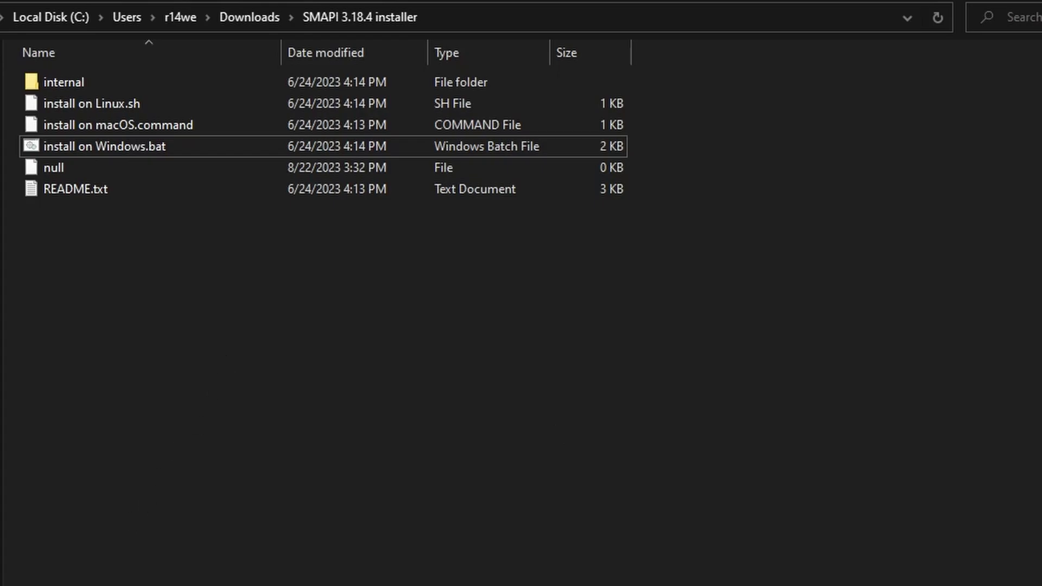
Navigate to the Stardew Valley game folder under C:\Program Files (x86)\Steam\steamapps\common
key(alt+Up)
key(alt+Up)
key(alt+Up)
key(alt+Up)
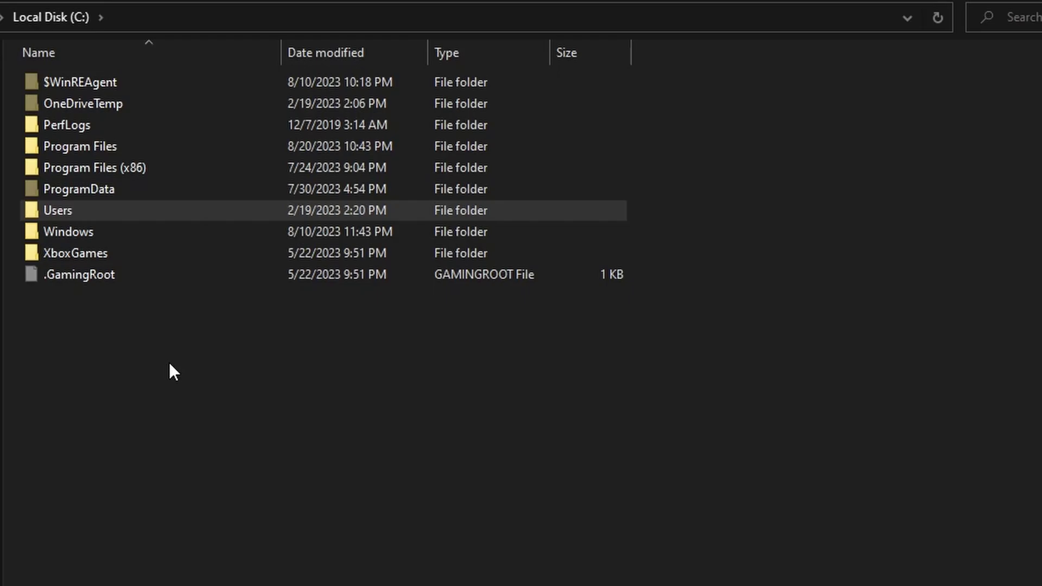
double_click(134, 167)
double_click(109, 300)
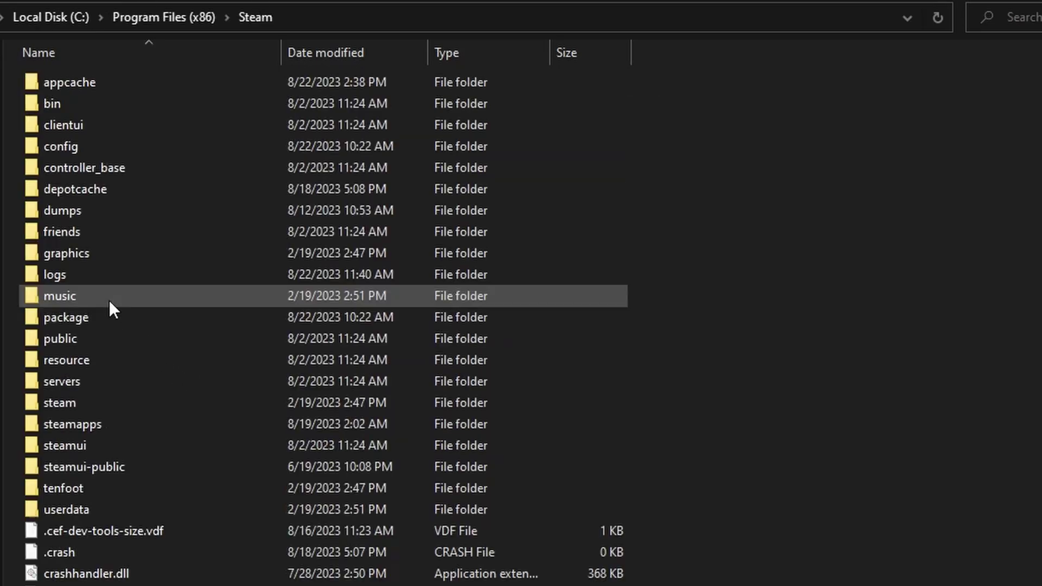
double_click(113, 425)
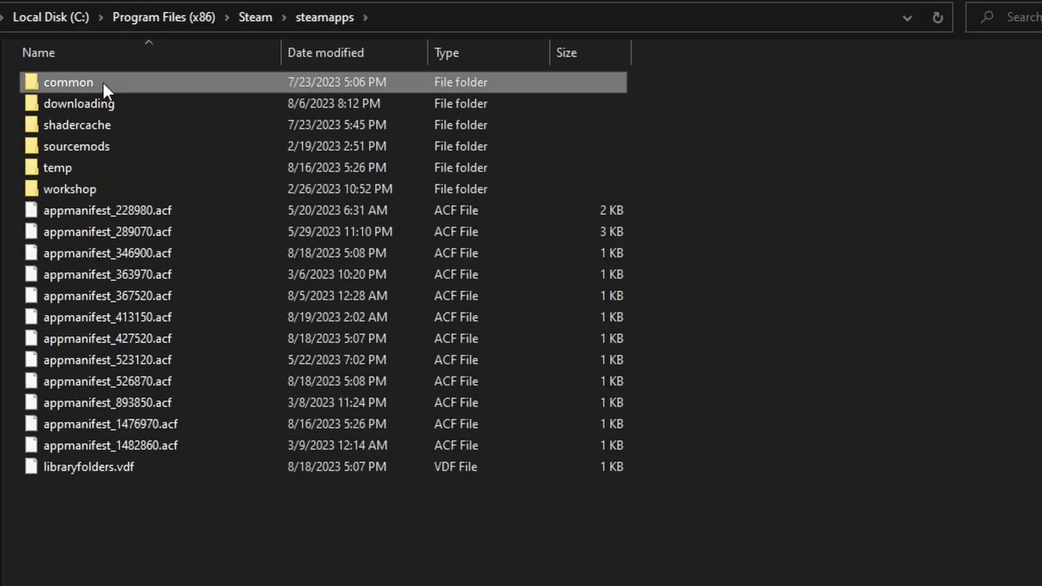
double_click(102, 82)
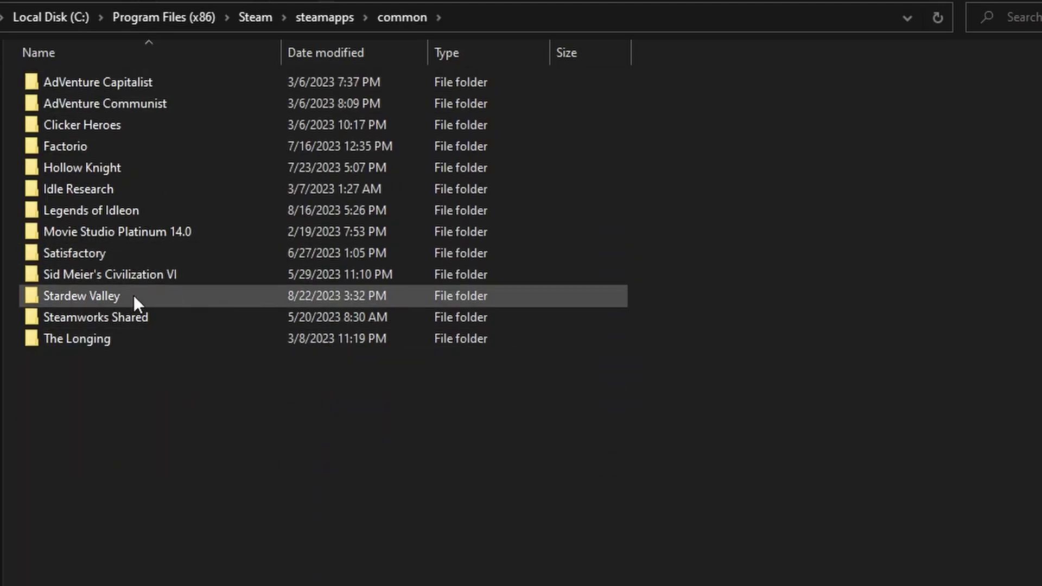
double_click(134, 294)
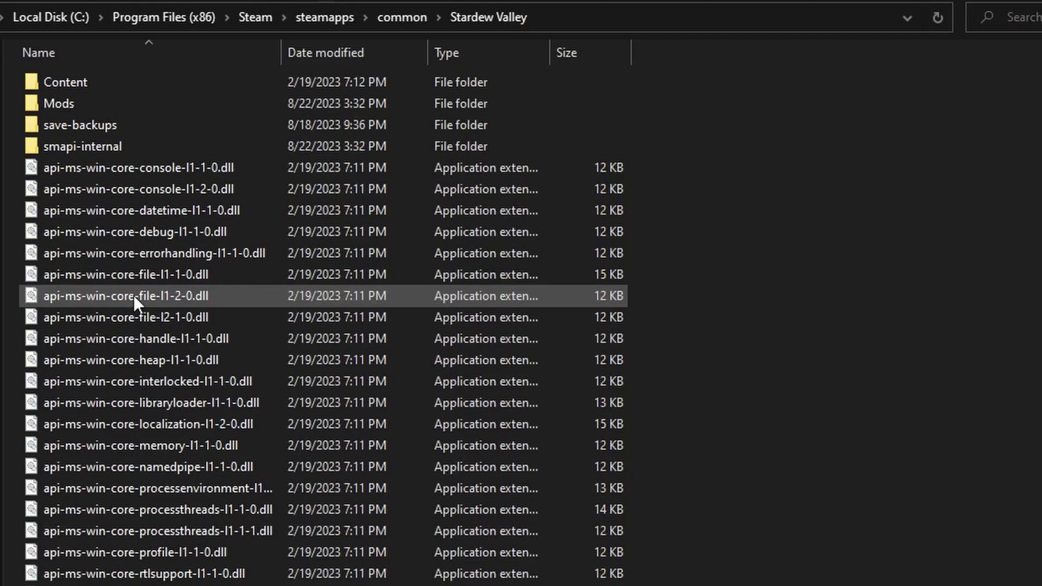
Create a shortcut to StardewModdingAPI.exe from the Stardew Valley folder
scroll(728, 336, down, 18)
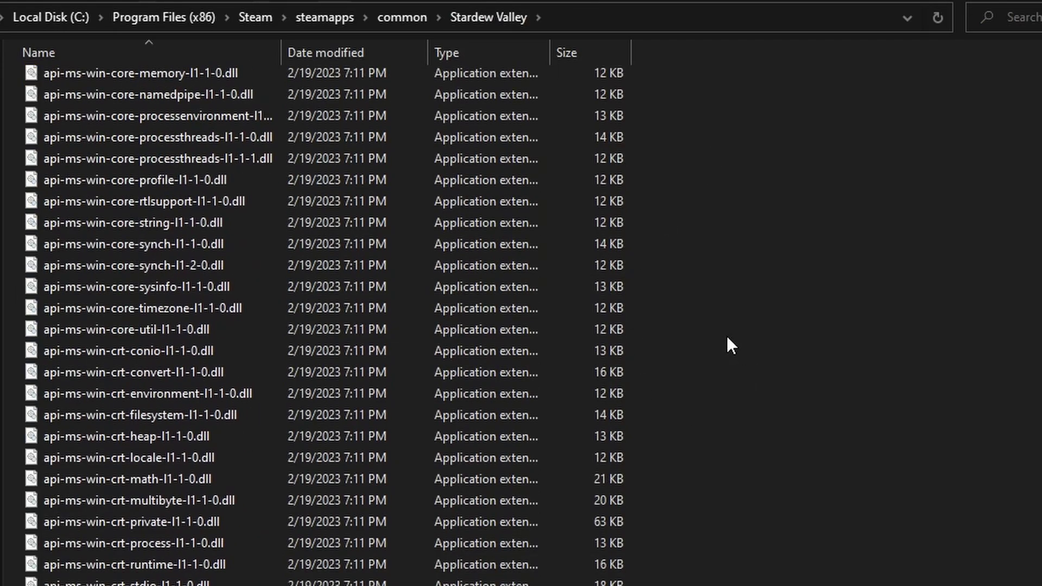
scroll(727, 336, down, 8)
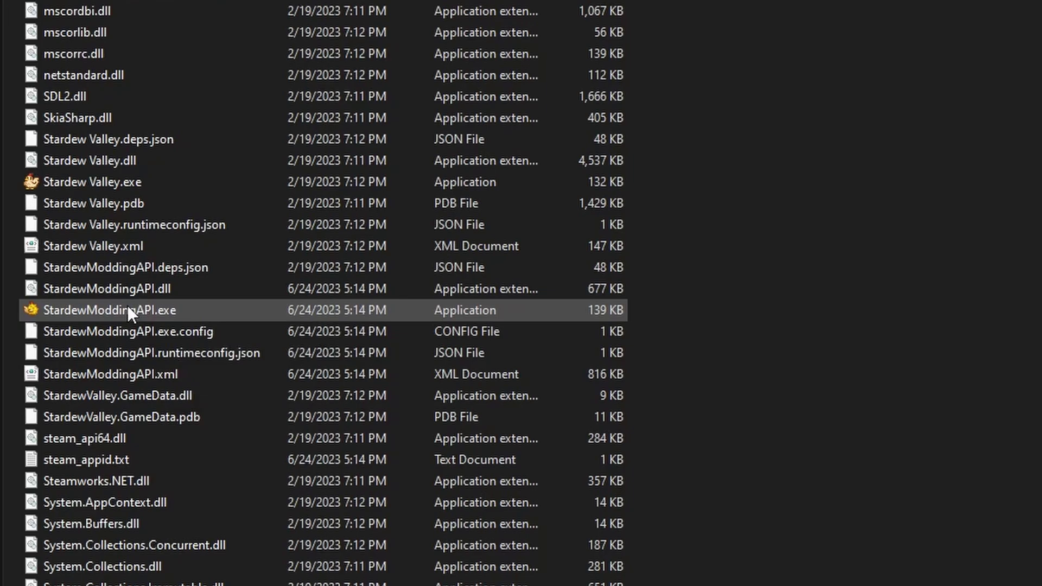
right_click(118, 121)
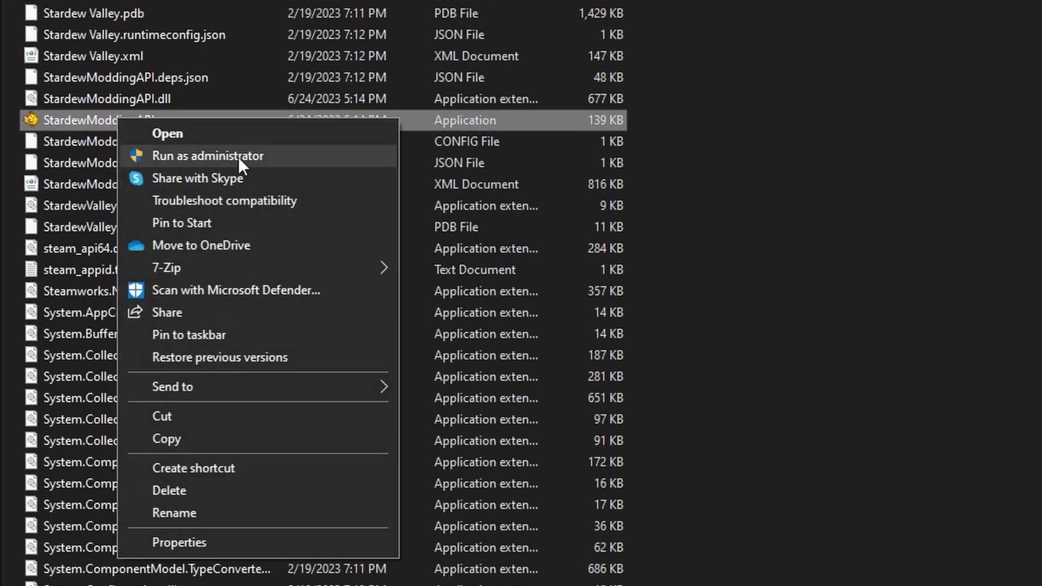
click(230, 471)
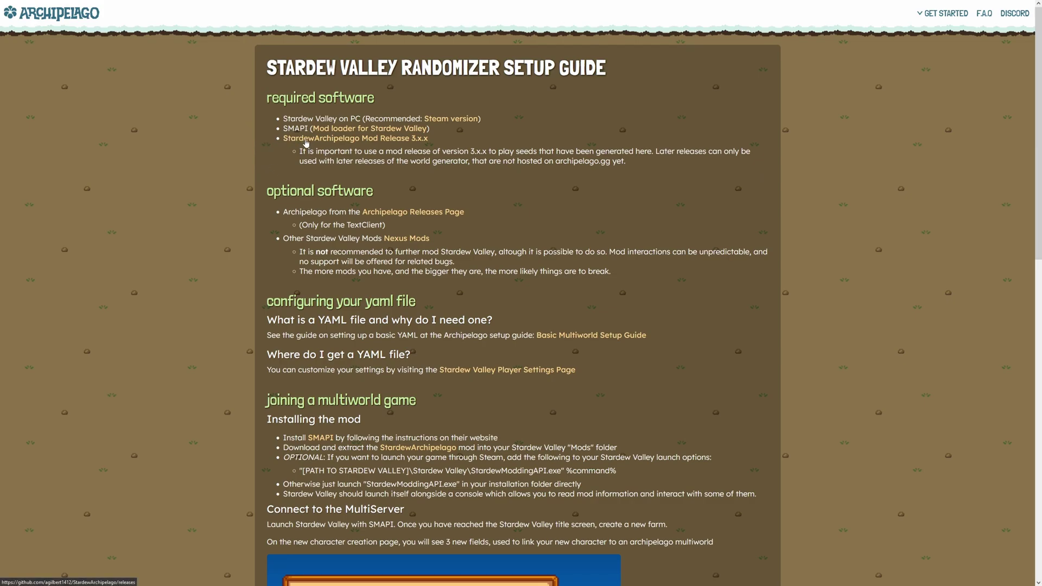
Download StardewArchipelago.3.4.3.zip through the setup guide's mod release link and extract it directly in the Downloads folder
click(400, 140)
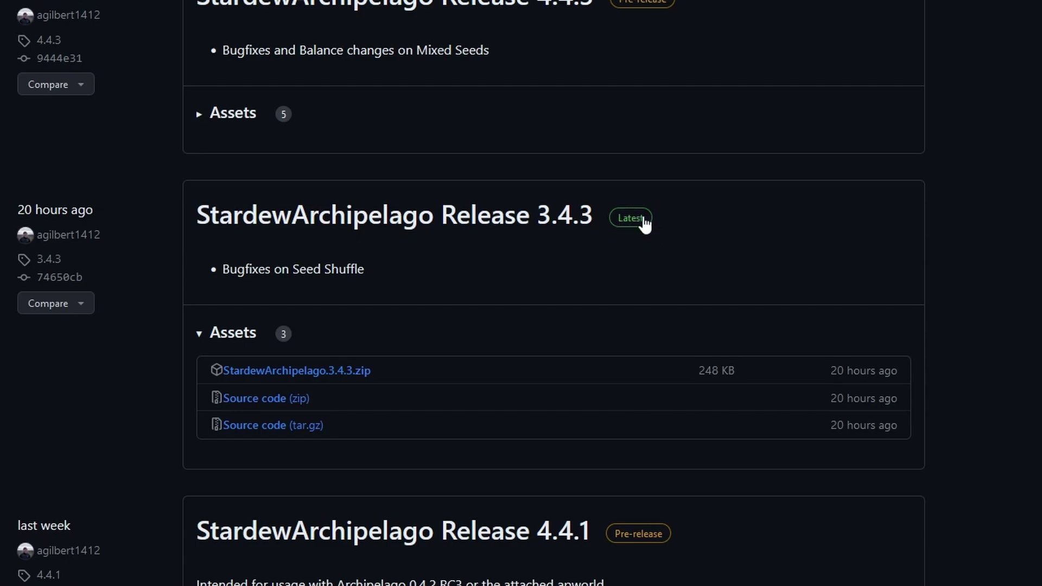
click(297, 371)
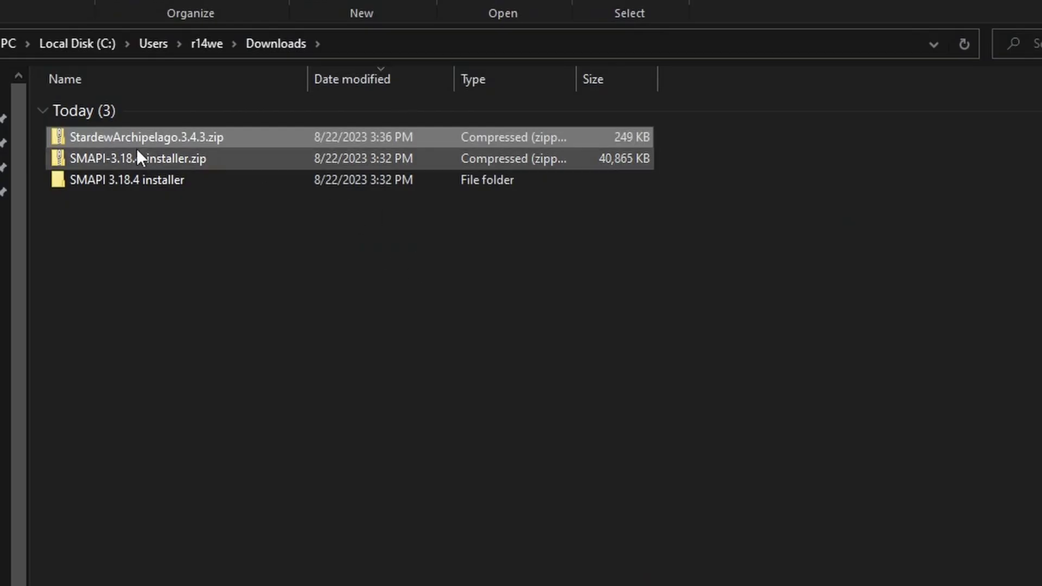
right_click(117, 135)
mouse_move(197, 249)
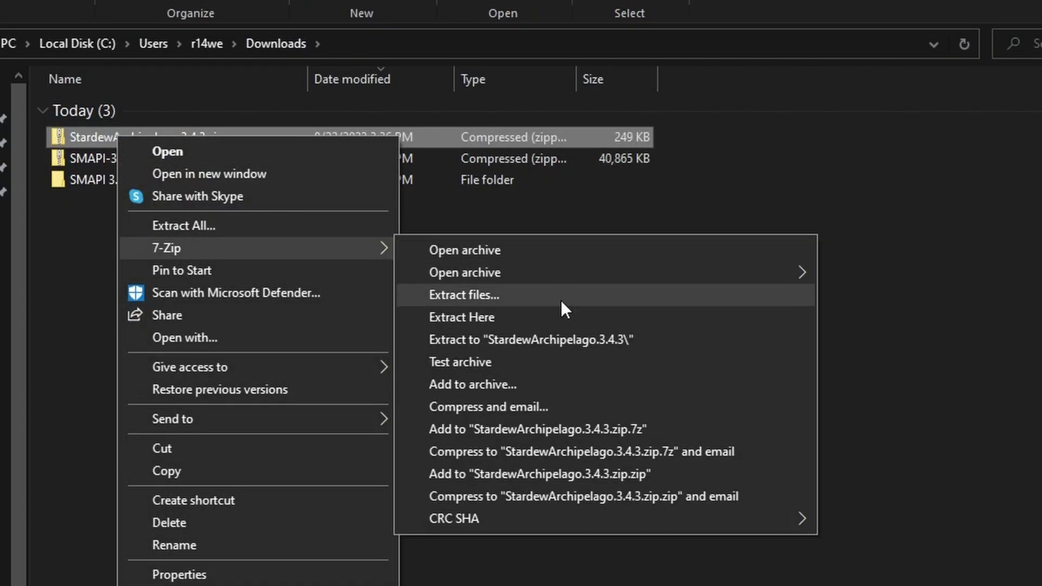
click(538, 322)
Transfer the extracted StardewArchipelago folder from Downloads into Stardew Valley's Mods folder
click(103, 180)
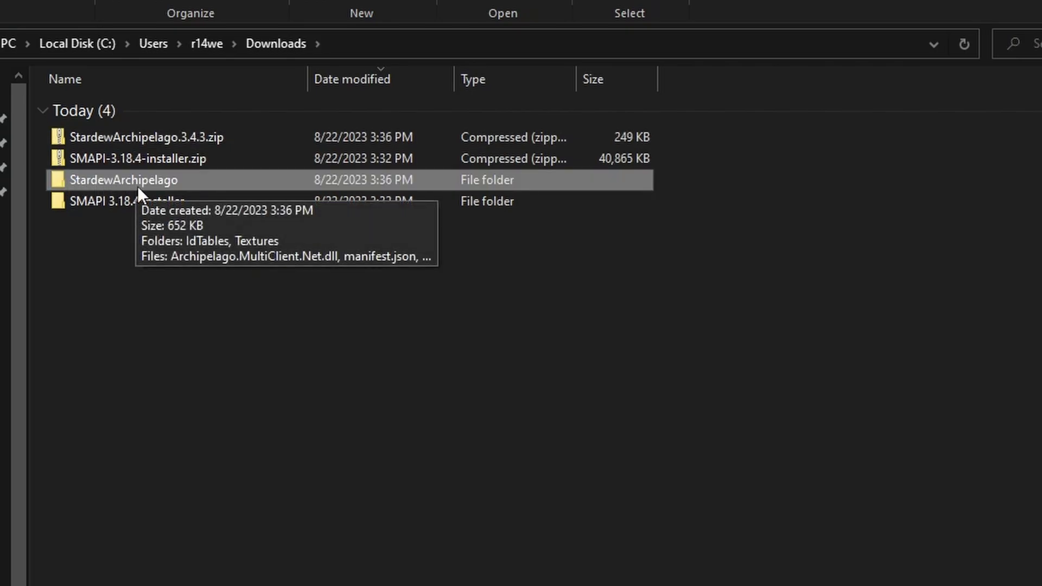
right_click(95, 180)
click(181, 435)
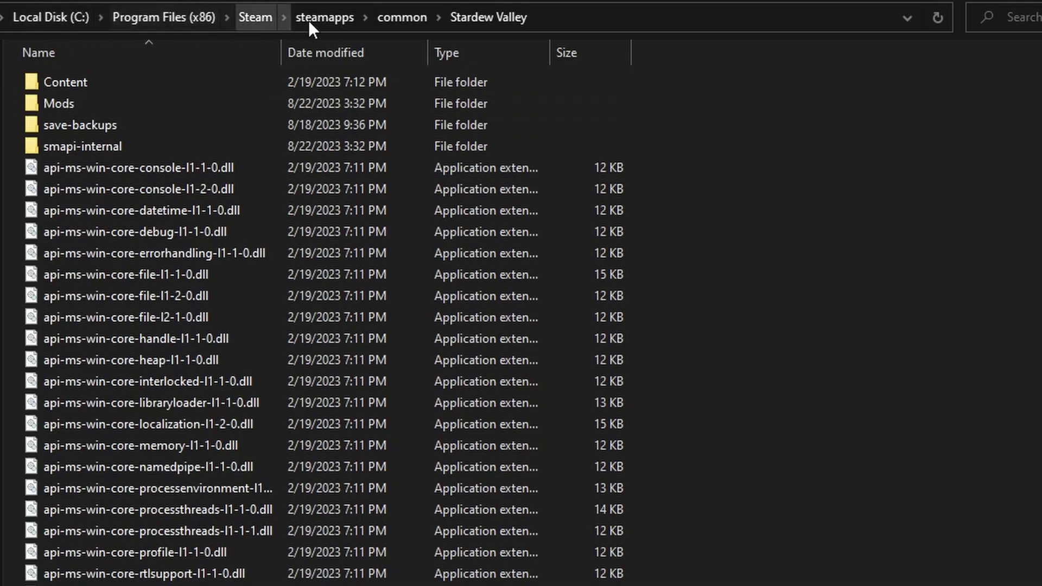
double_click(119, 103)
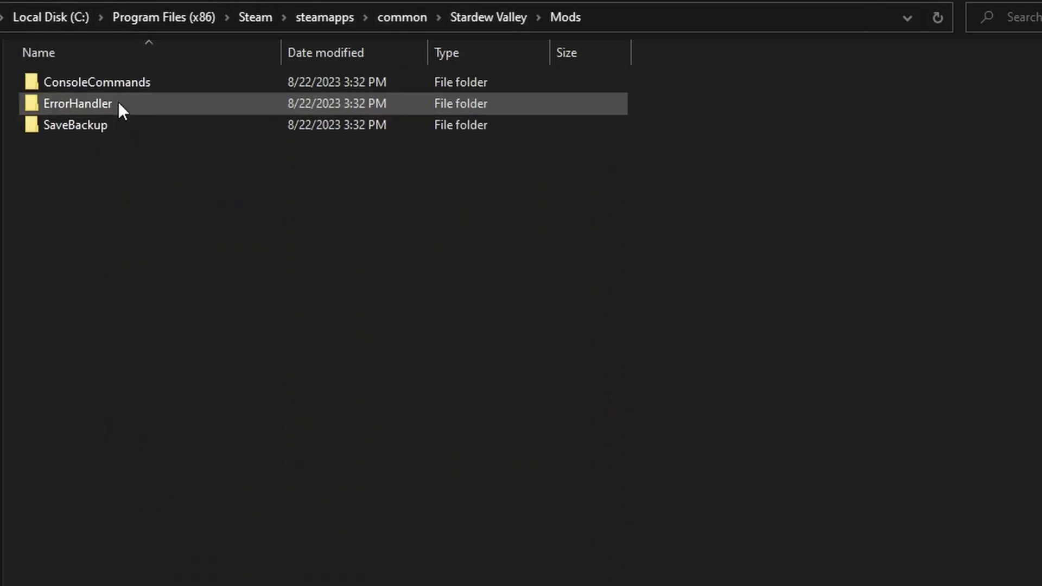
right_click(124, 222)
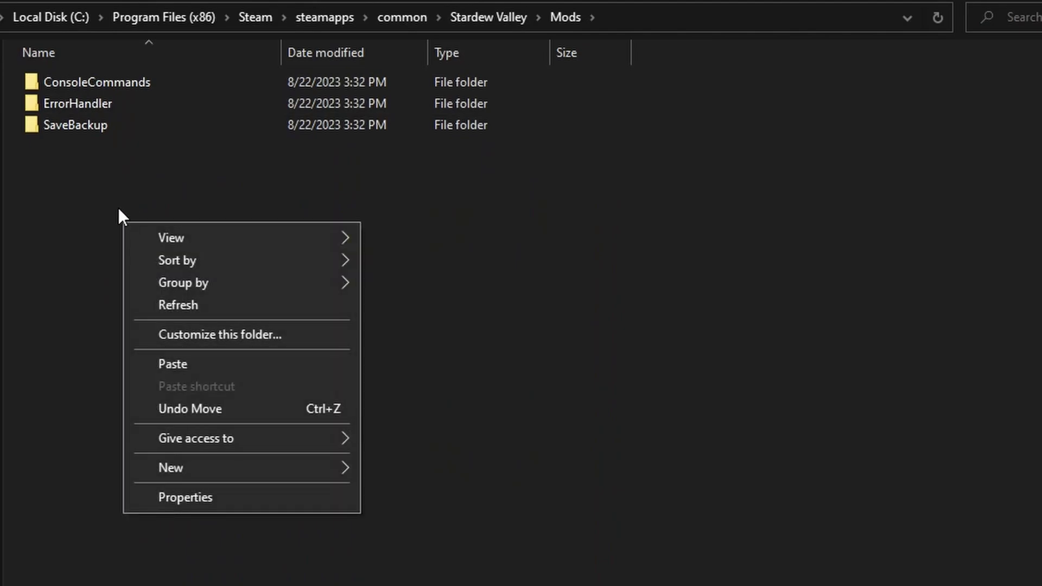
click(225, 373)
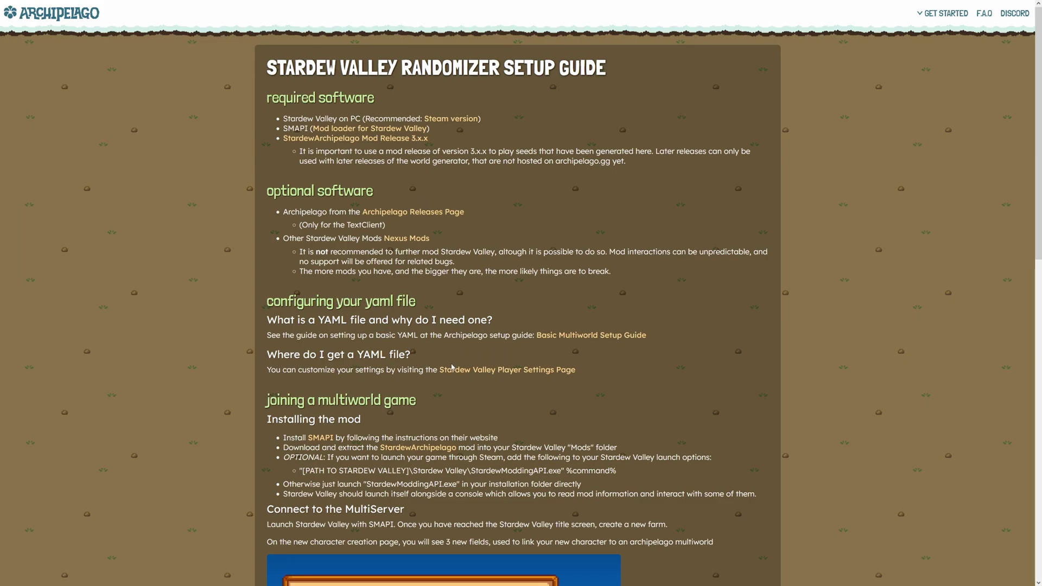
Open the Stardew Valley Player Settings Page from the setup guide and set the player name to Cap
click(522, 374)
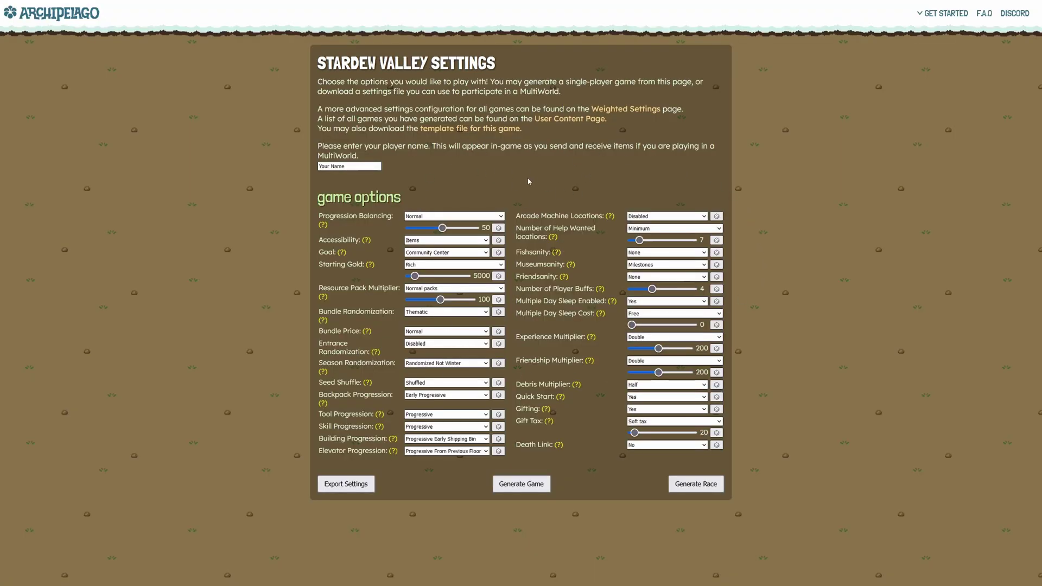
click(369, 166)
key(ctrl+a)
text(C)
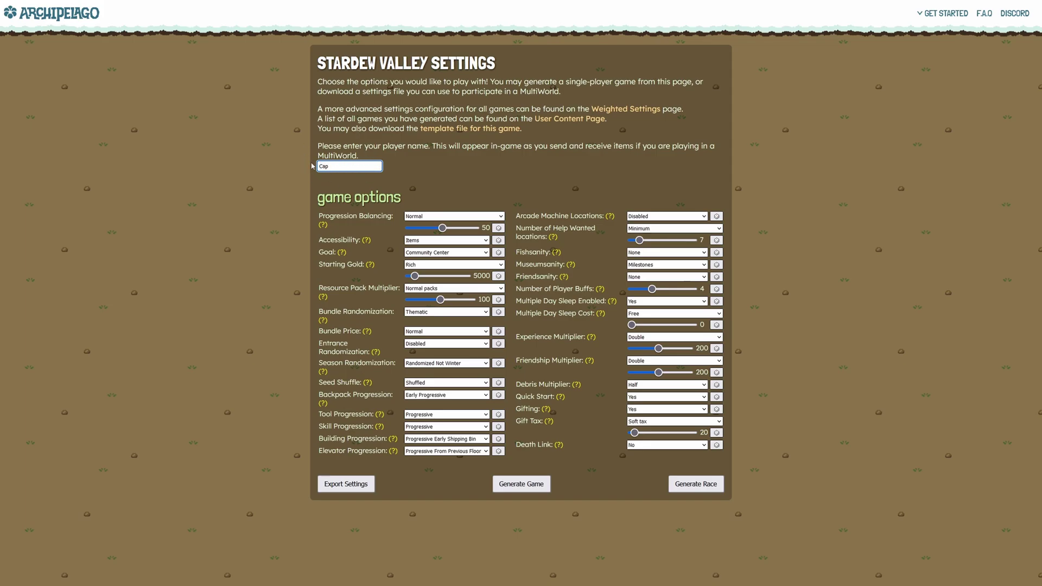
click(484, 161)
Generate a single-player game with the chosen settings and create a new room from its seed
mouse_move(321, 228)
click(521, 483)
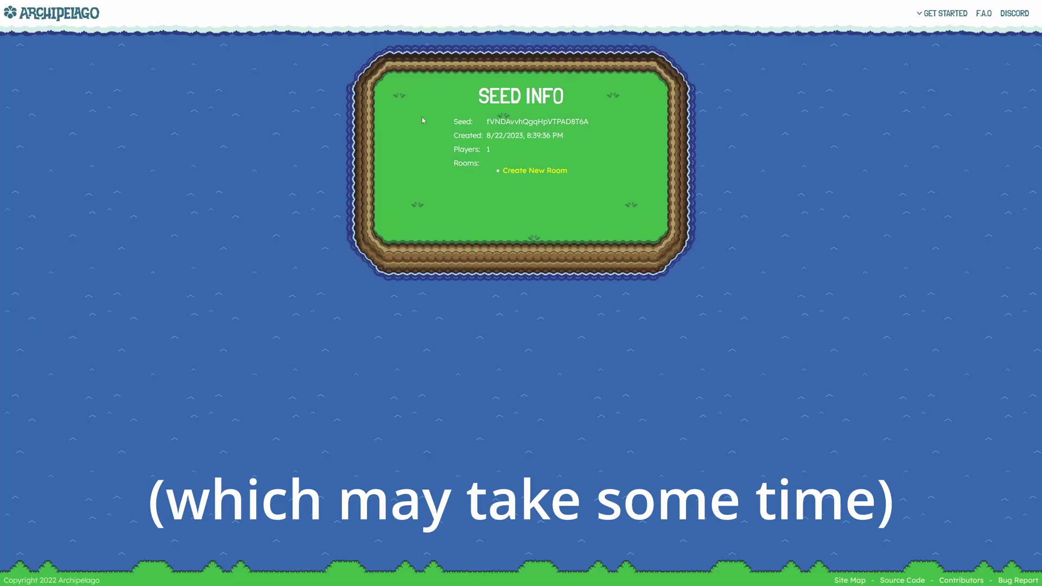
click(530, 177)
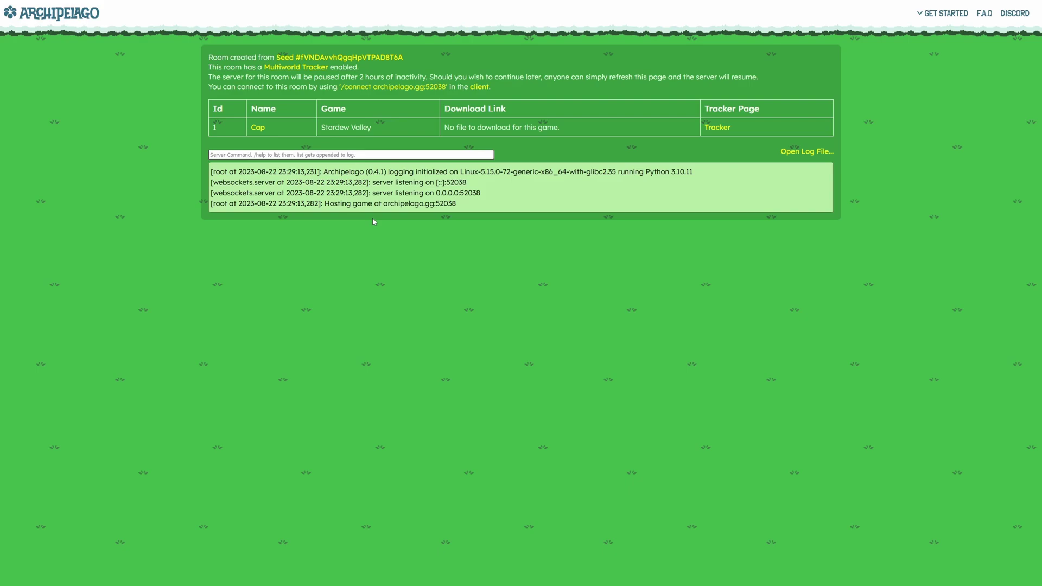
Copy the port number from the room's connect address
mouse_move(340, 86)
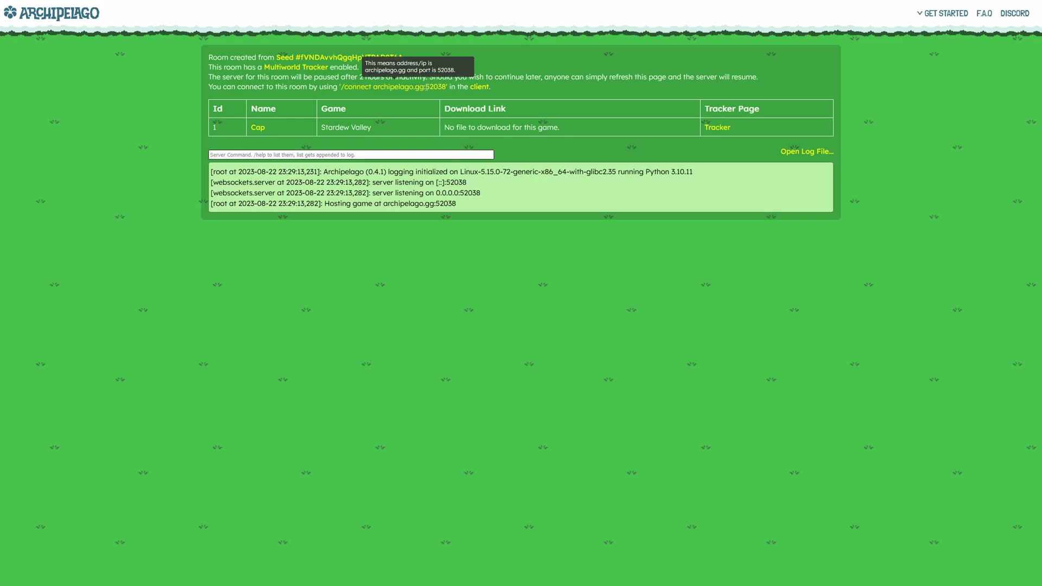
drag(426, 87, 443, 87)
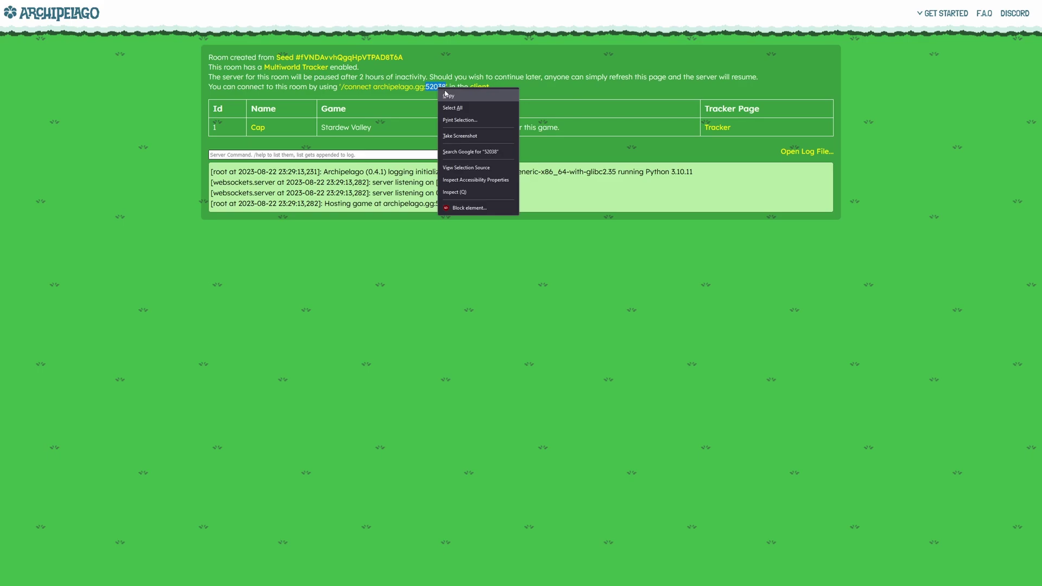
click(448, 96)
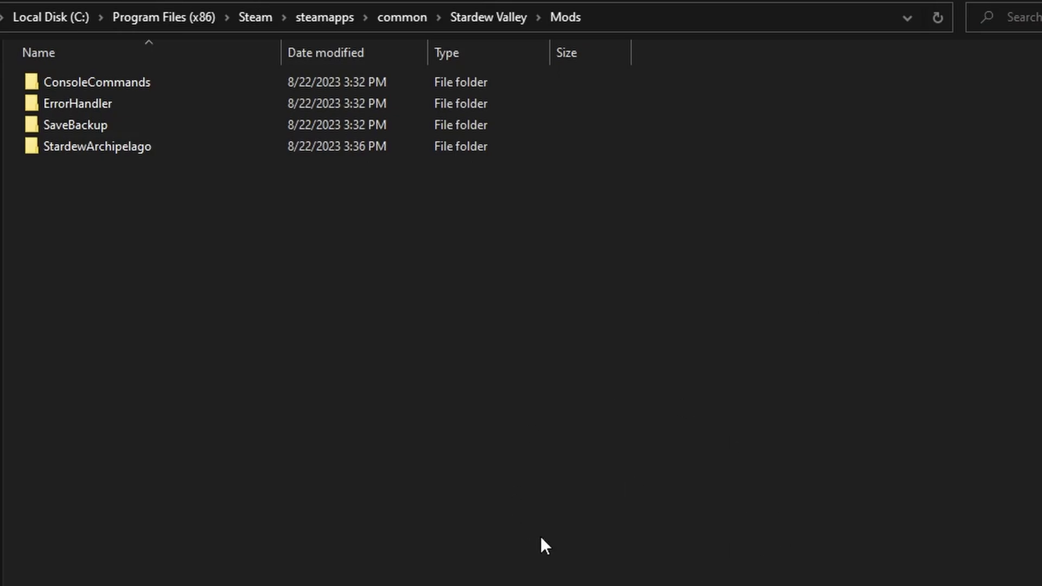
Launch the modded game with StardewModdingAPI.exe from the Stardew Valley folder and start a new game
click(492, 16)
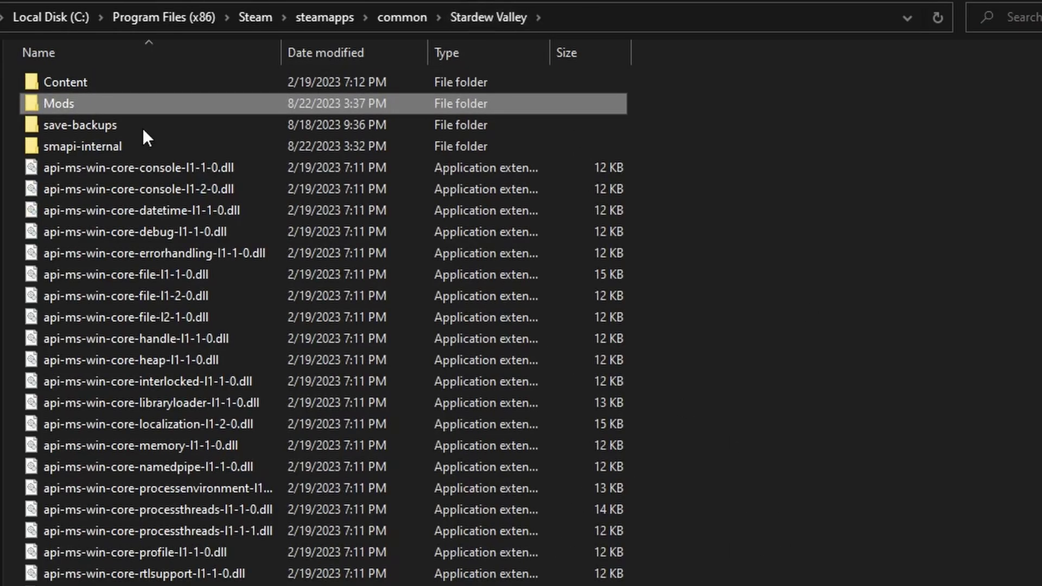
click(775, 261)
scroll(806, 259, down, 20)
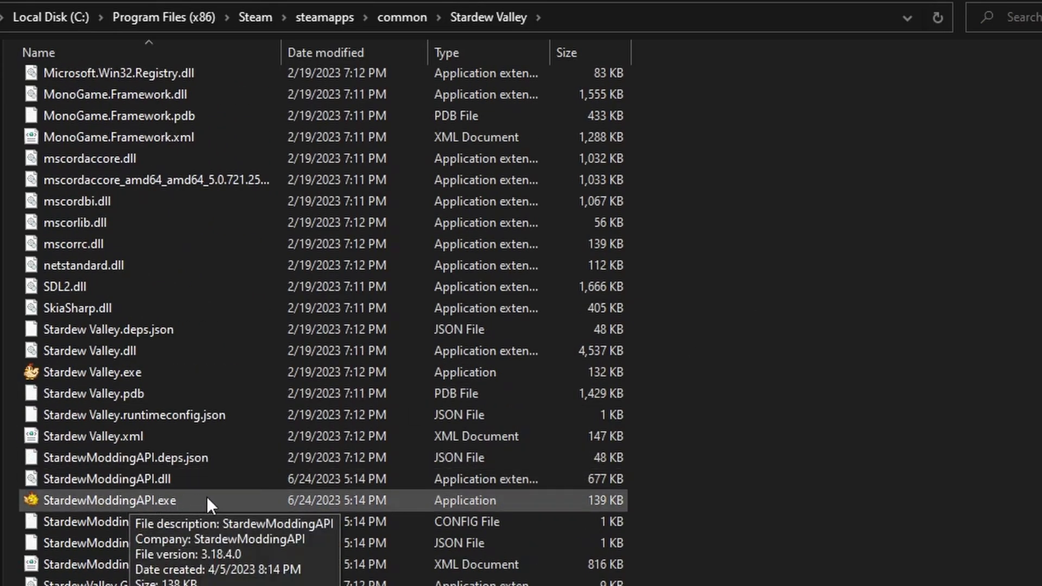
double_click(122, 501)
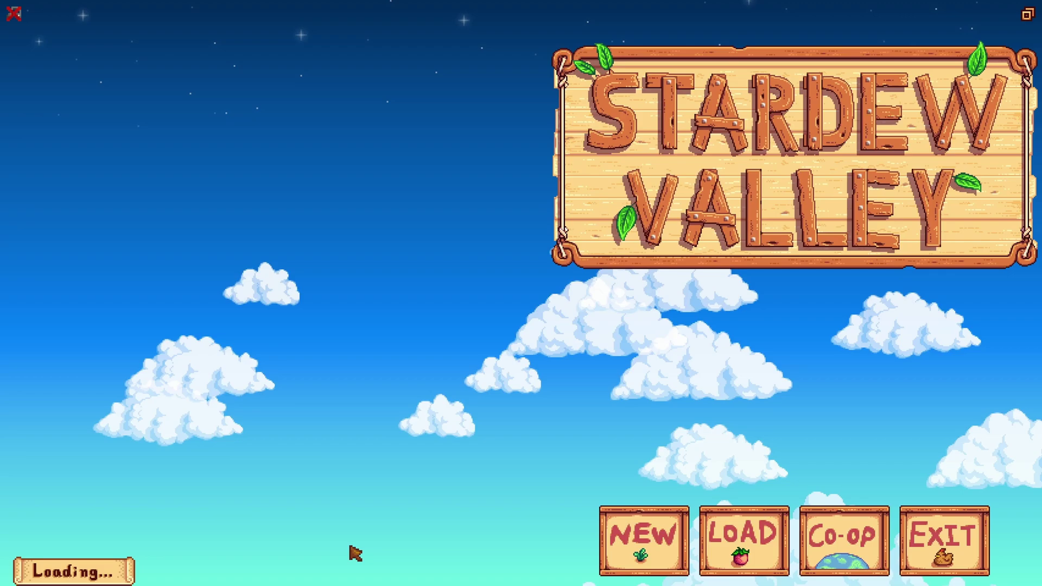
click(448, 540)
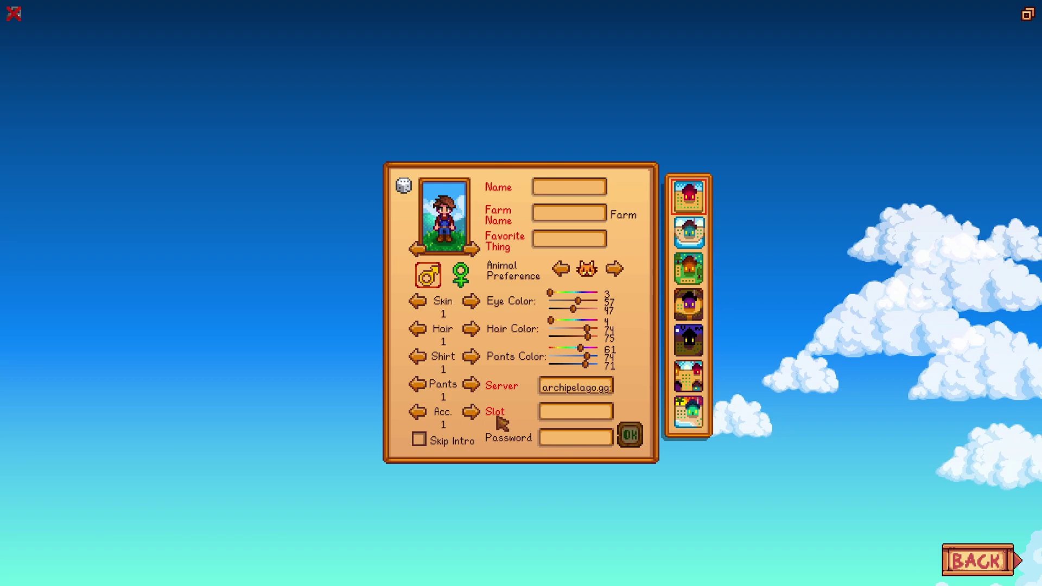
Name the new character Cpt Canadia, set the farm name to Canadia and the favorite thing to RNG
click(569, 193)
text(C)
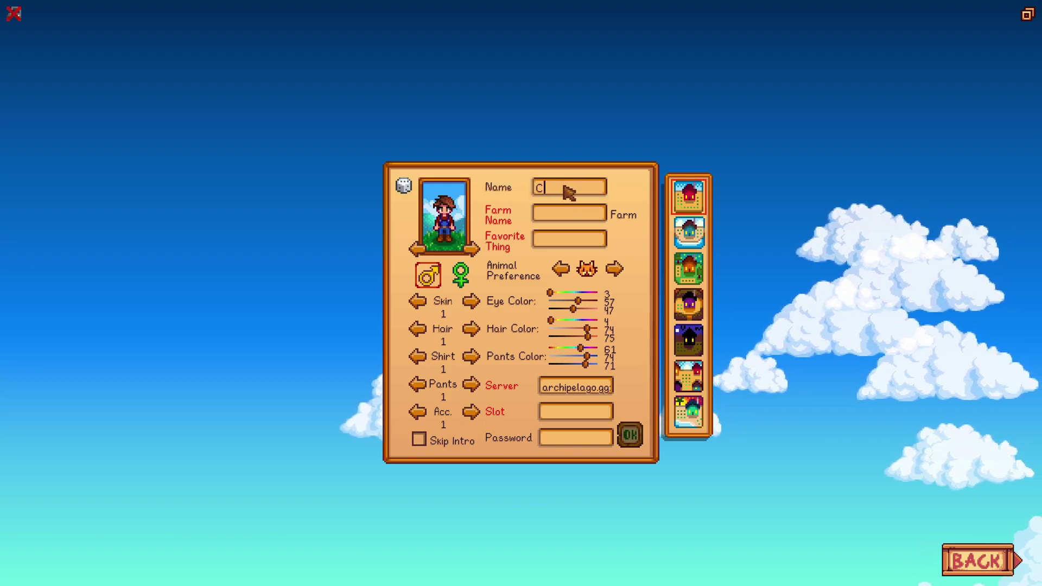
text(pt Canadia)
click(554, 215)
text(Canadia)
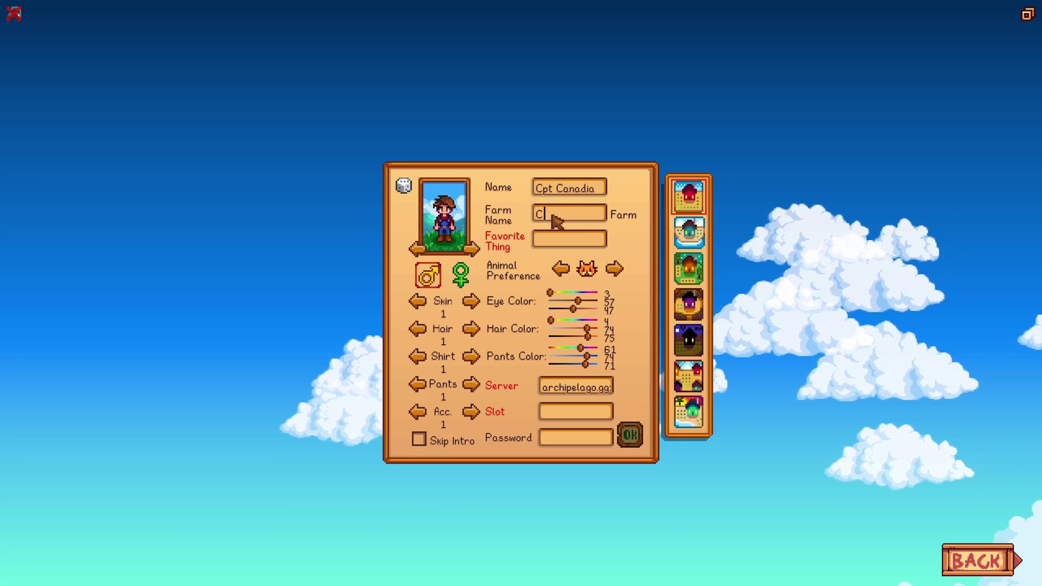
click(557, 241)
text(RNG)
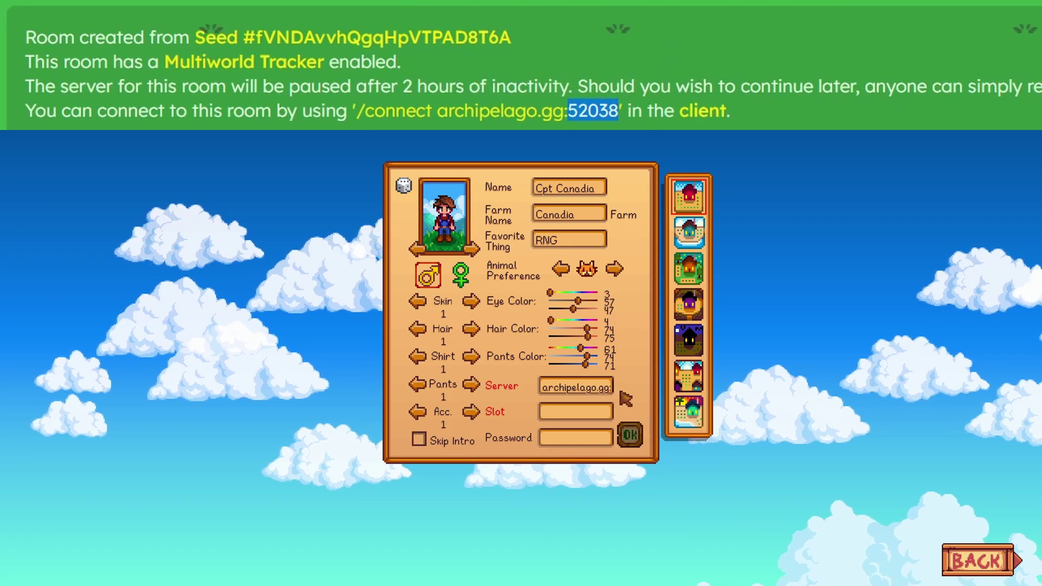
Complete the archipelago.gg server address with the copied port 52038 and set the slot to Cap
key(ctrl+v)
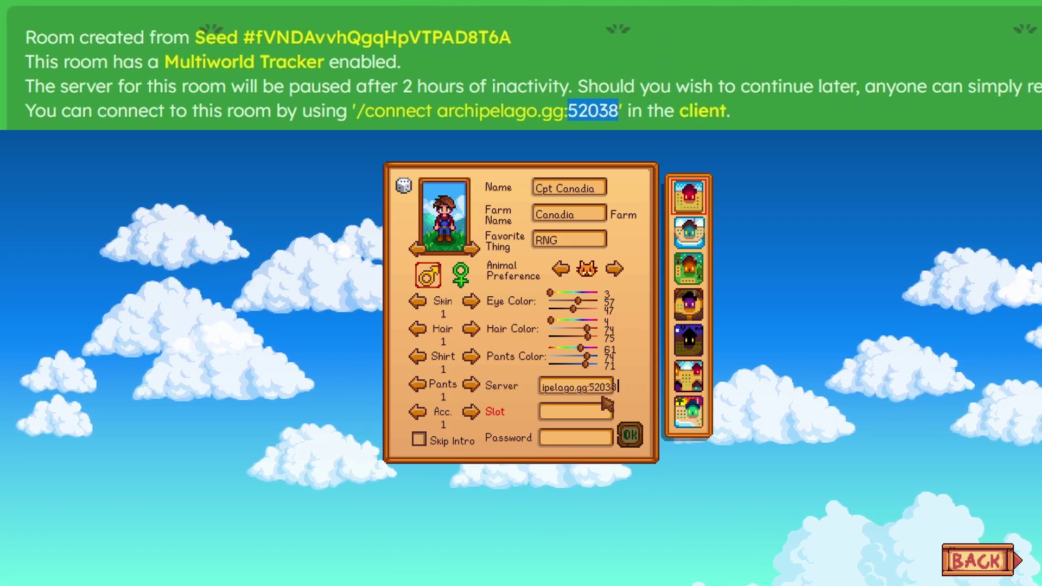
click(616, 404)
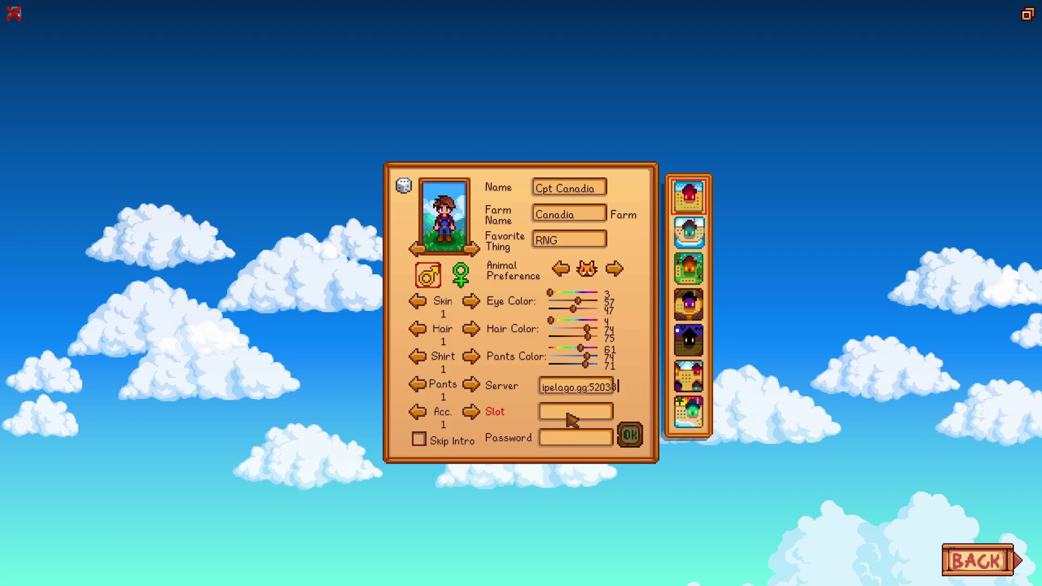
text(Ca)
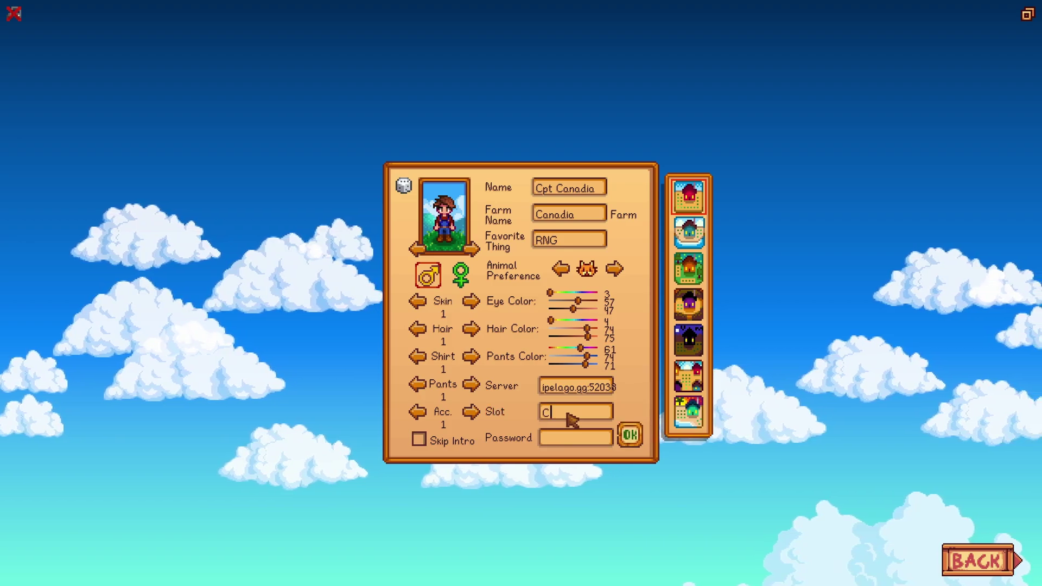
text(p)
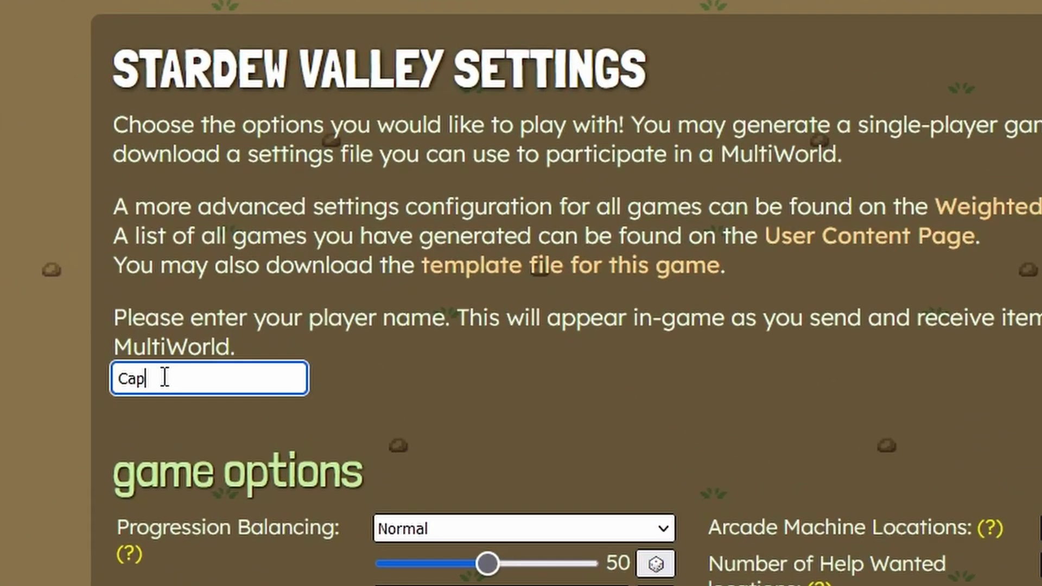
drag(334, 166, 312, 166)
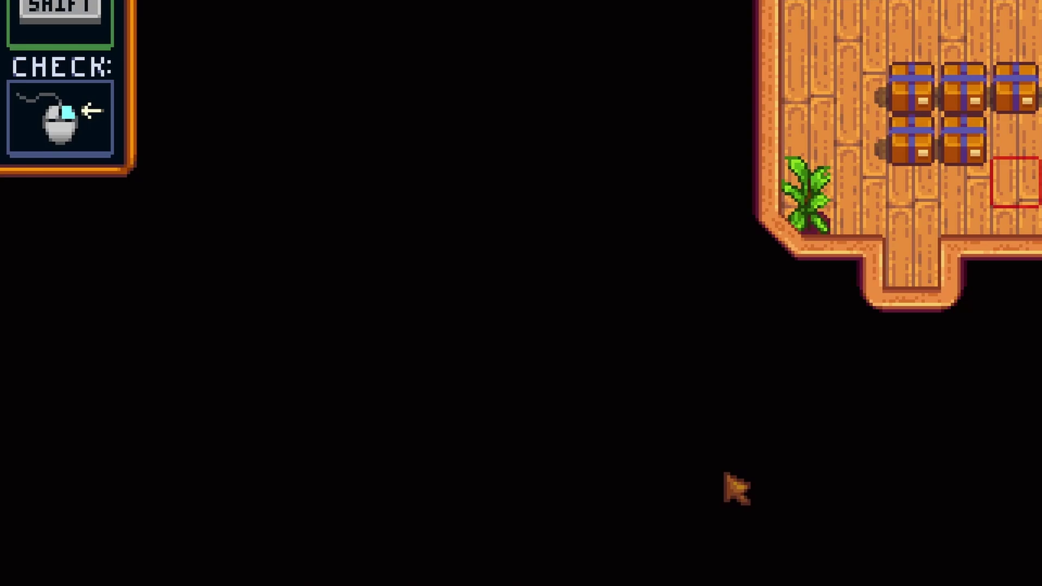
Request the !help and !!help command lists in the game chat and review the server log on the Archipelago room page
key(t)
text(!hel)
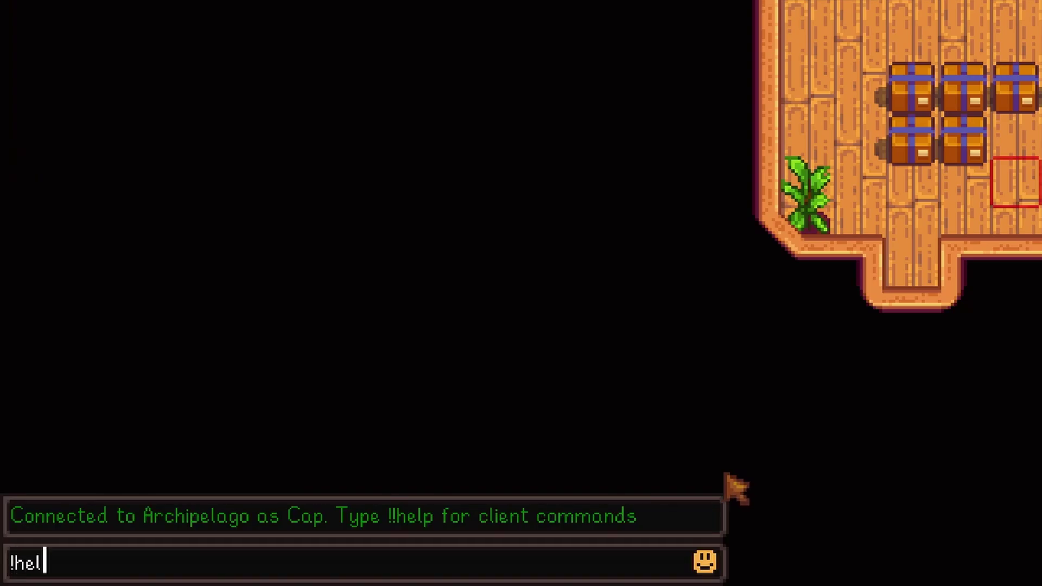
text(p)
key(Return)
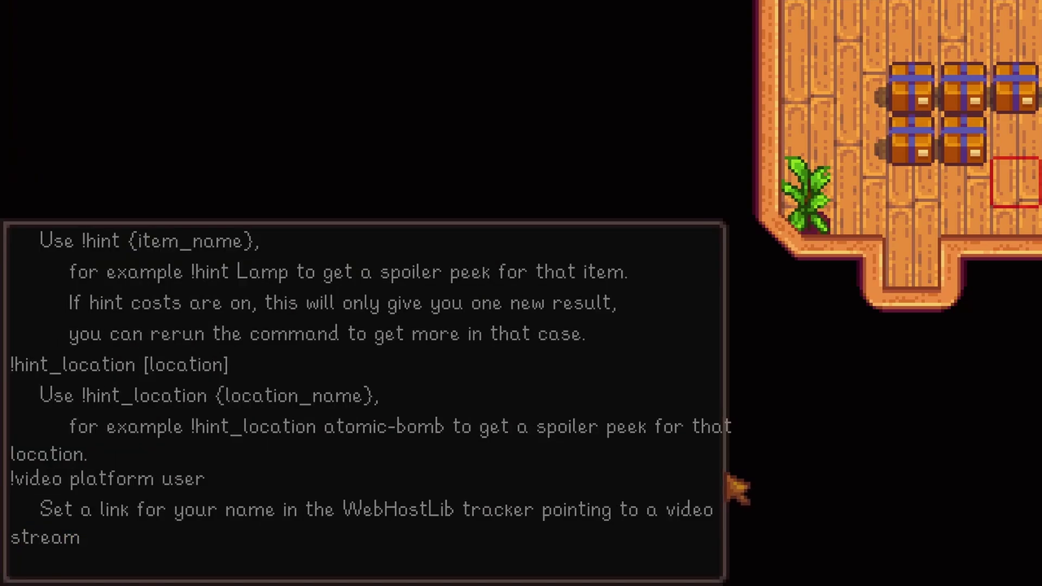
key(t)
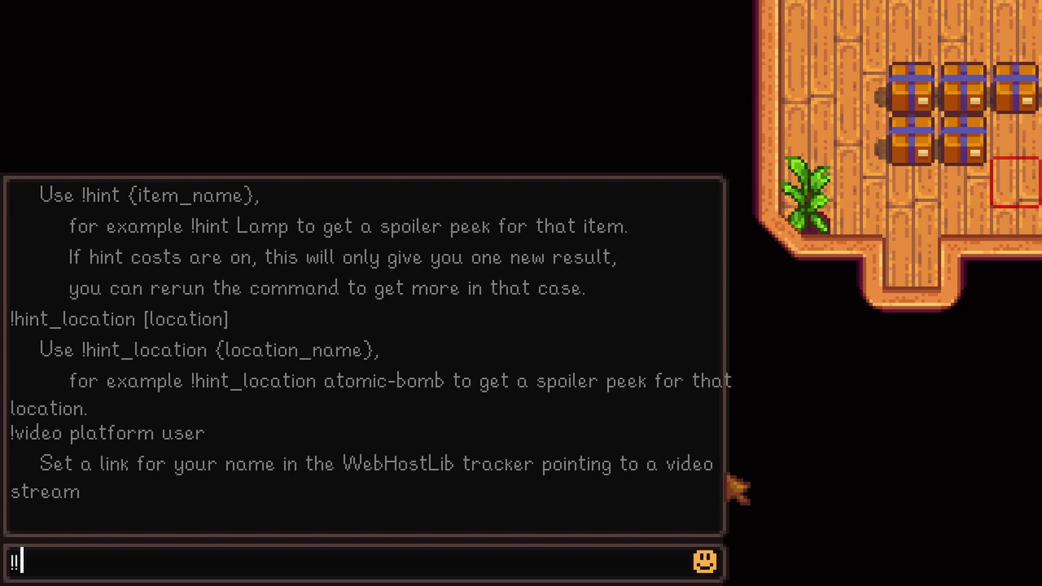
key(Return)
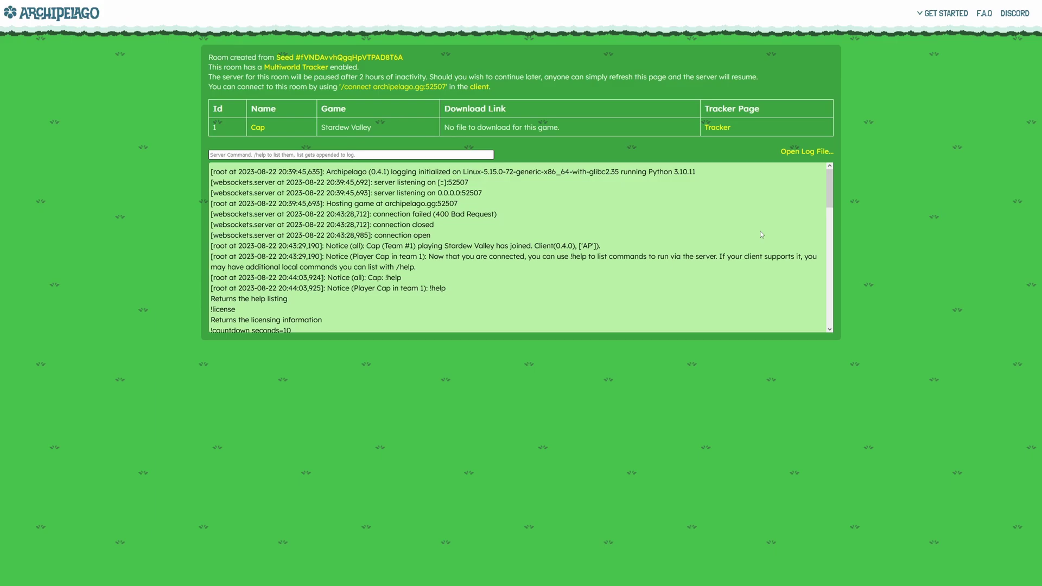
drag(828, 198, 704, 326)
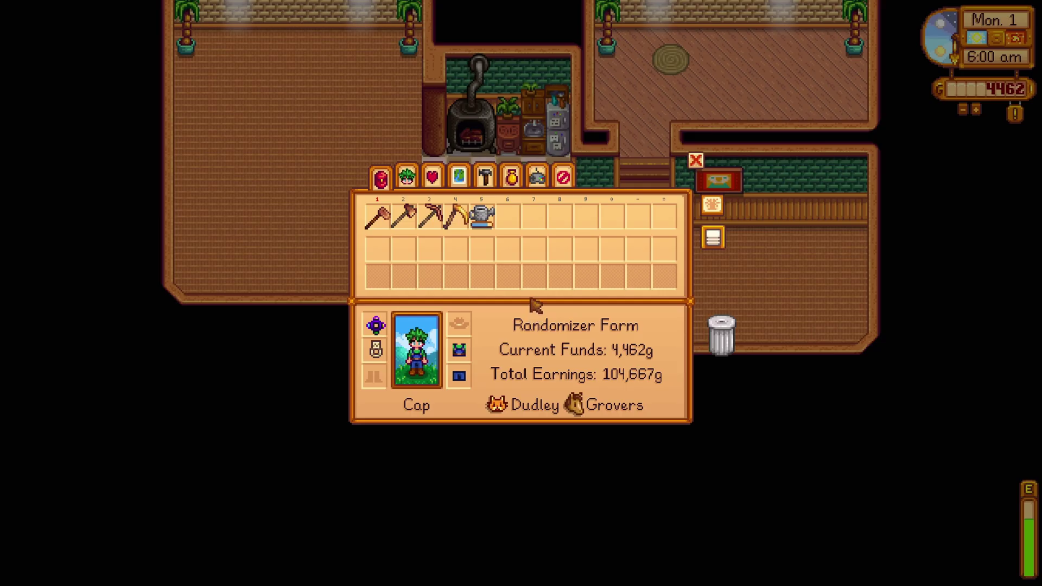
Exit the current game to the title screen and load the Randomizer Farm save at Day 1 of Winter, Year 3
click(563, 179)
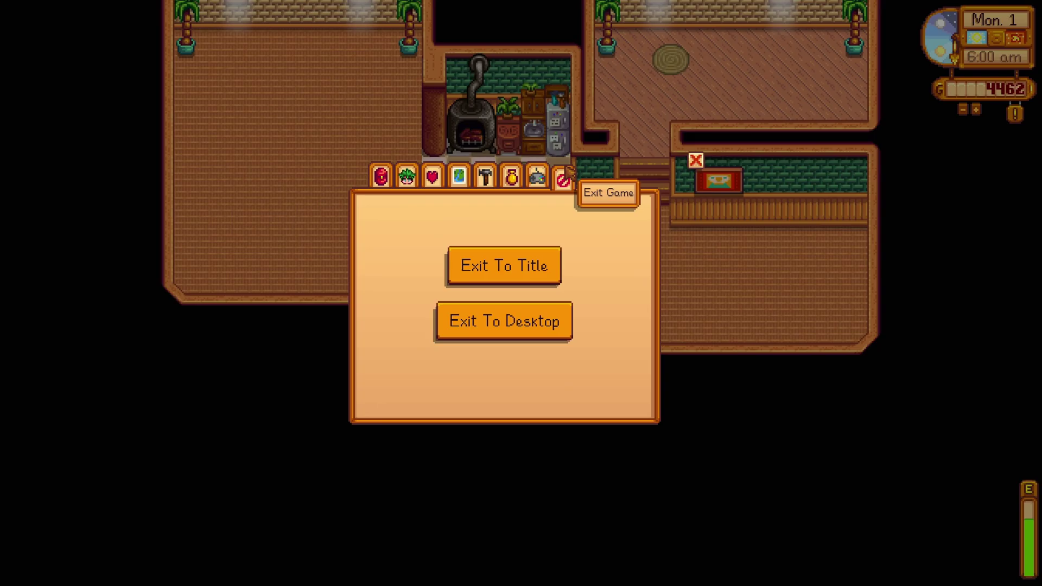
click(500, 265)
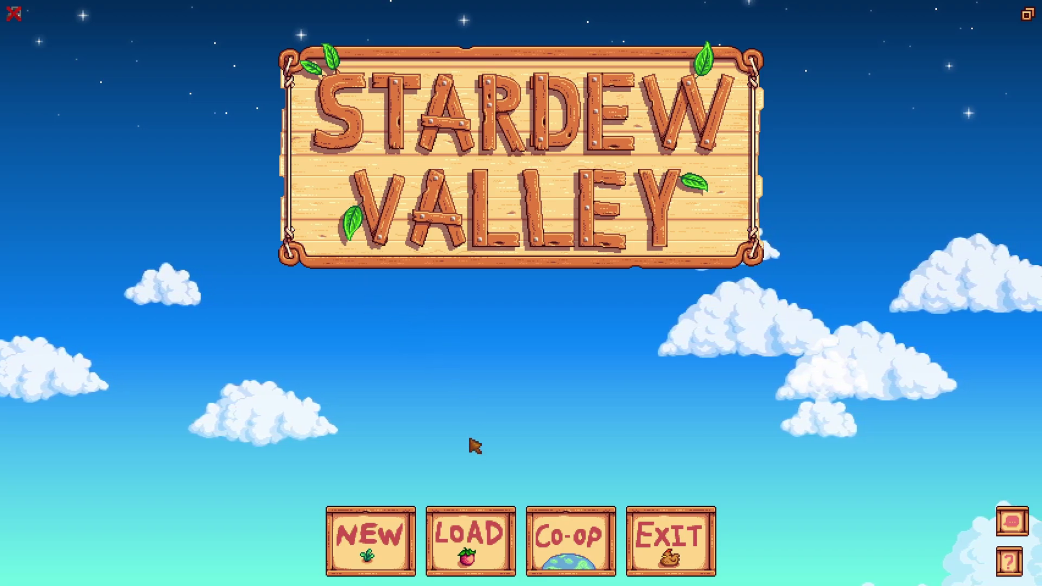
click(472, 535)
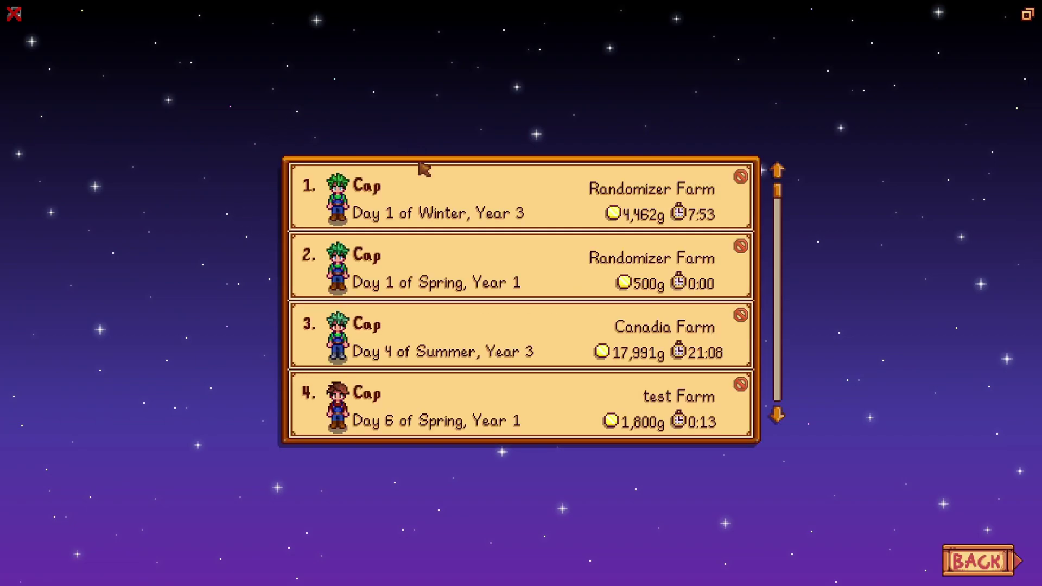
click(425, 186)
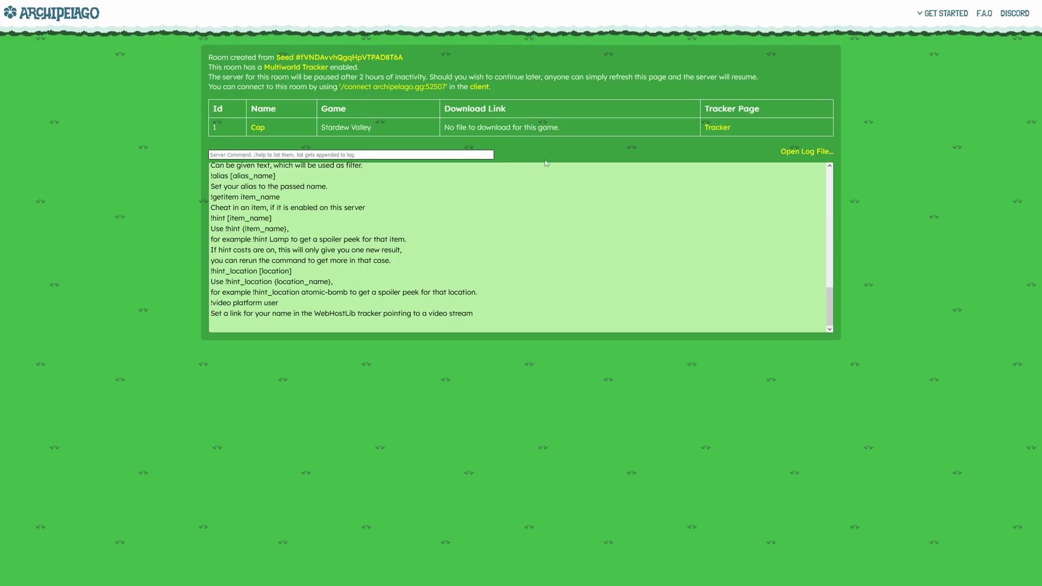
View the item and location tracker for the Cap slot and return to the room page
click(717, 128)
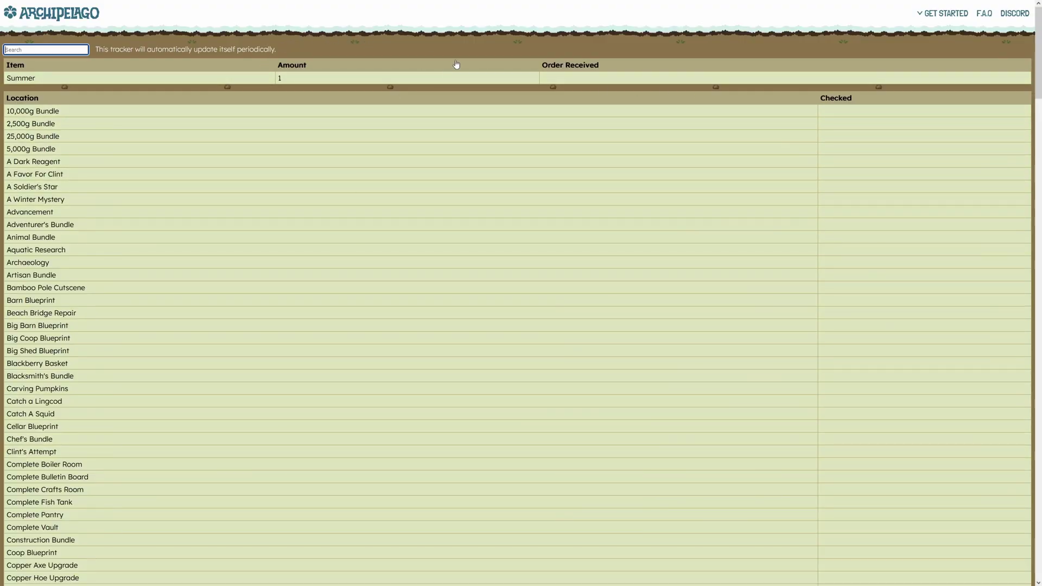
key(alt+Left)
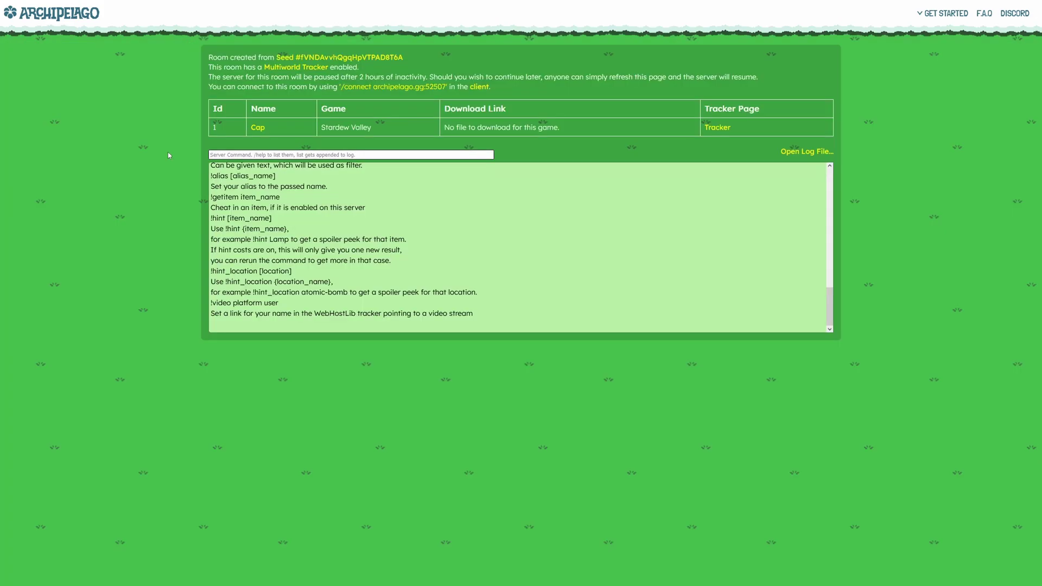